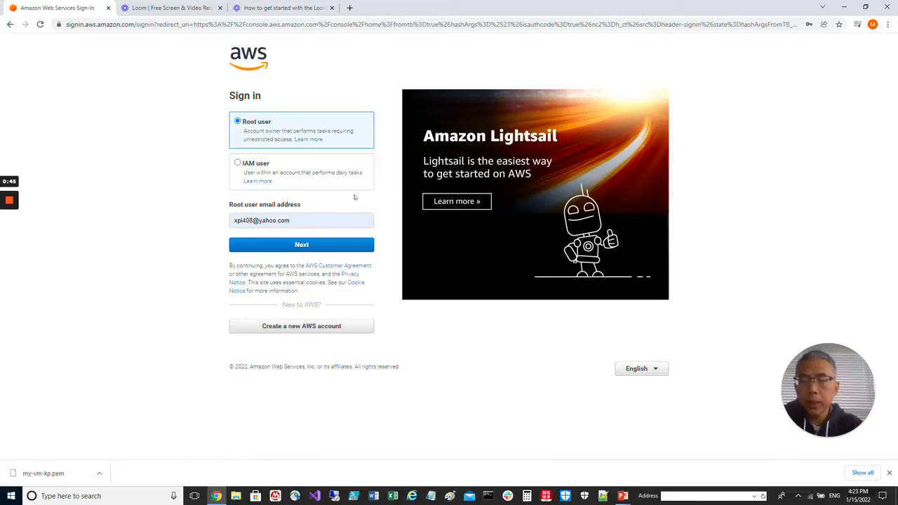
- Sign in to AWS as the root user, completing the security check and entering the account password
click(302, 245)
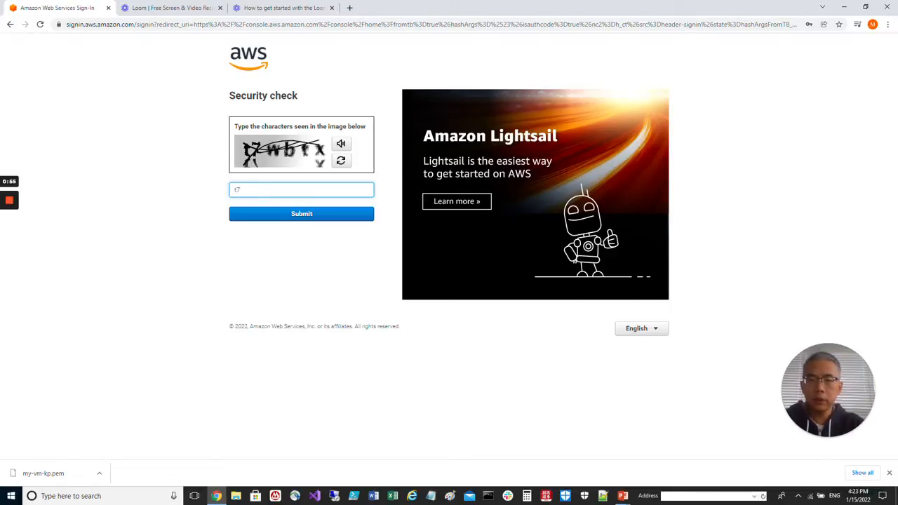
text(bt)
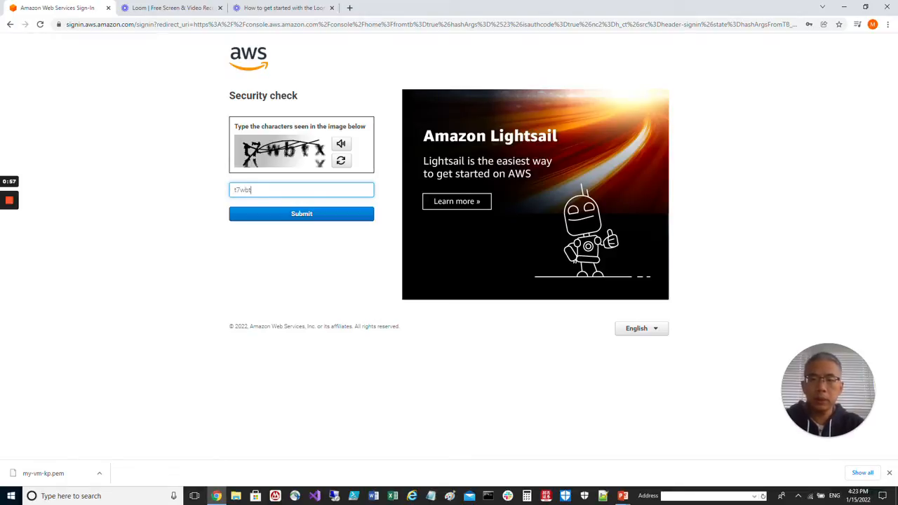
text(x)
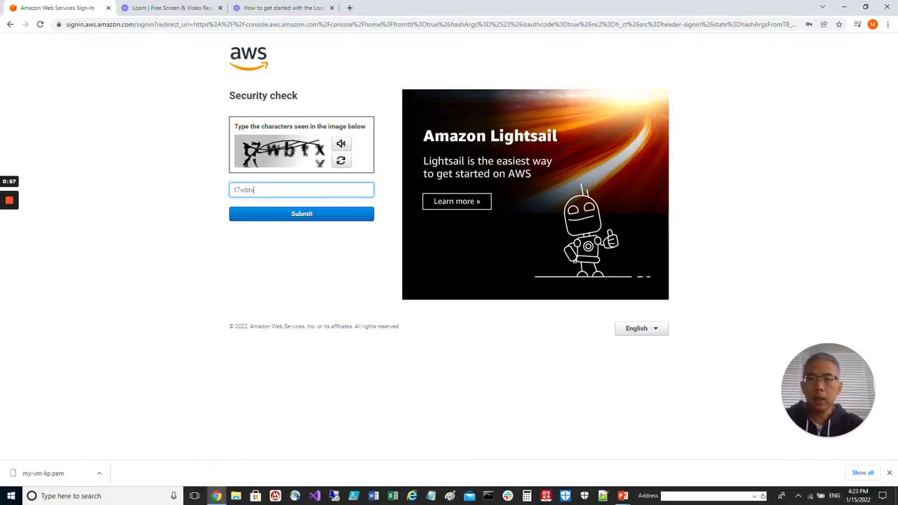
click(302, 214)
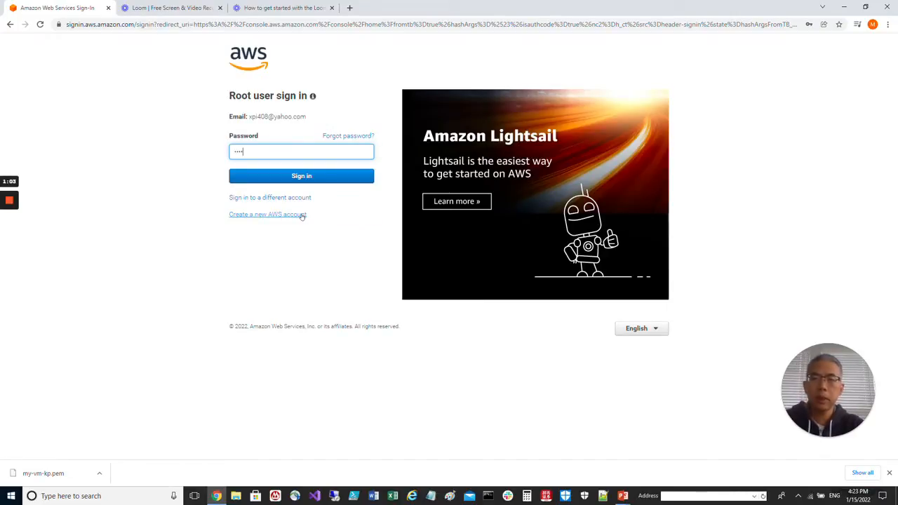
text(•••••••)
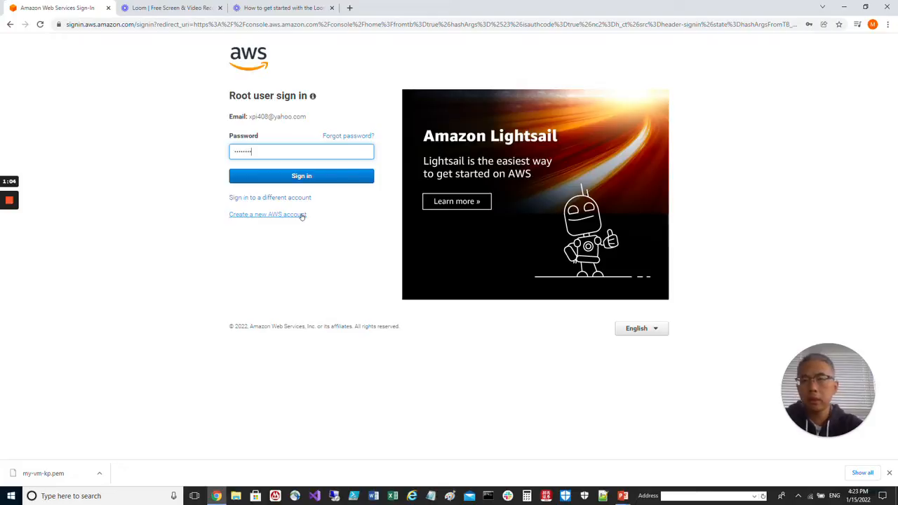
click(299, 175)
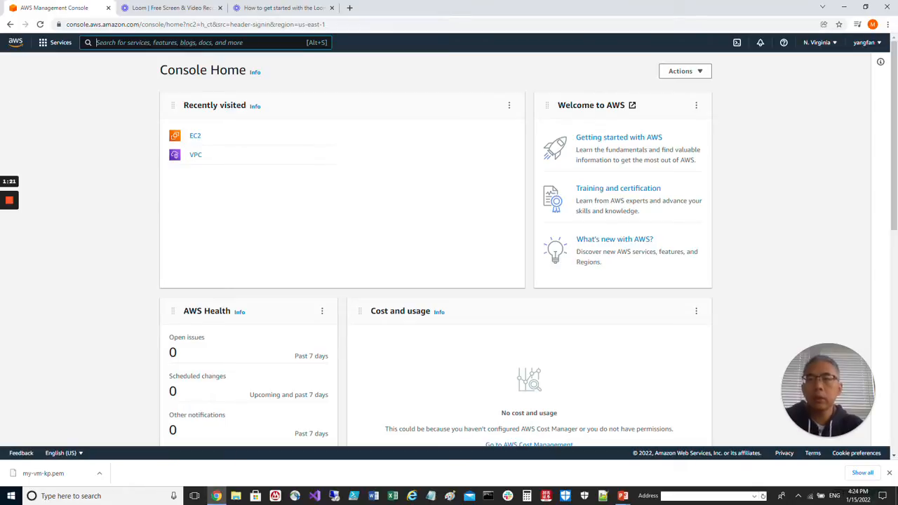
- Search the services for "ec2", browse the full service list and open EC2 from the Compute category
text(ec2)
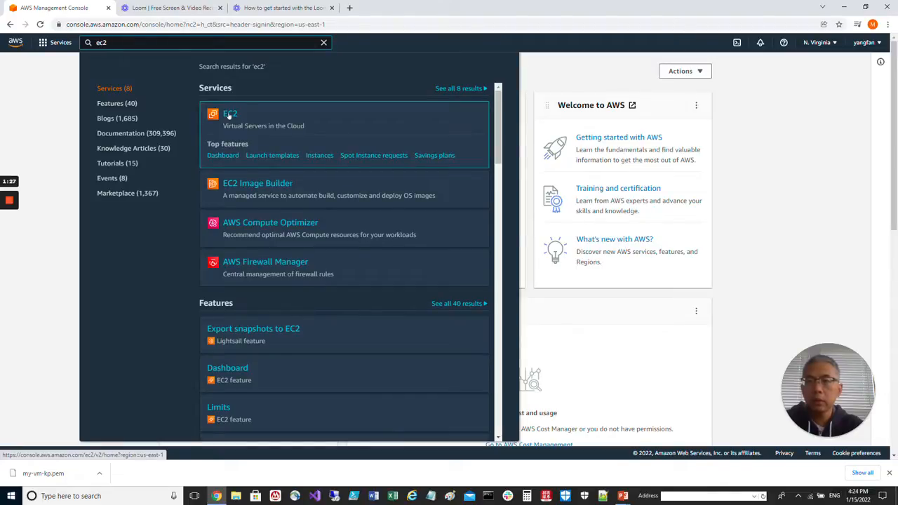
click(46, 44)
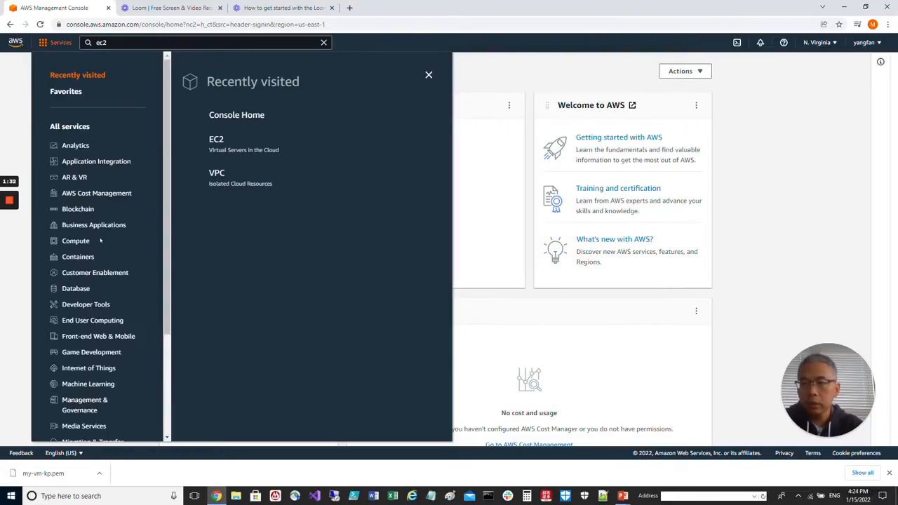
scroll(100, 241, down, 2)
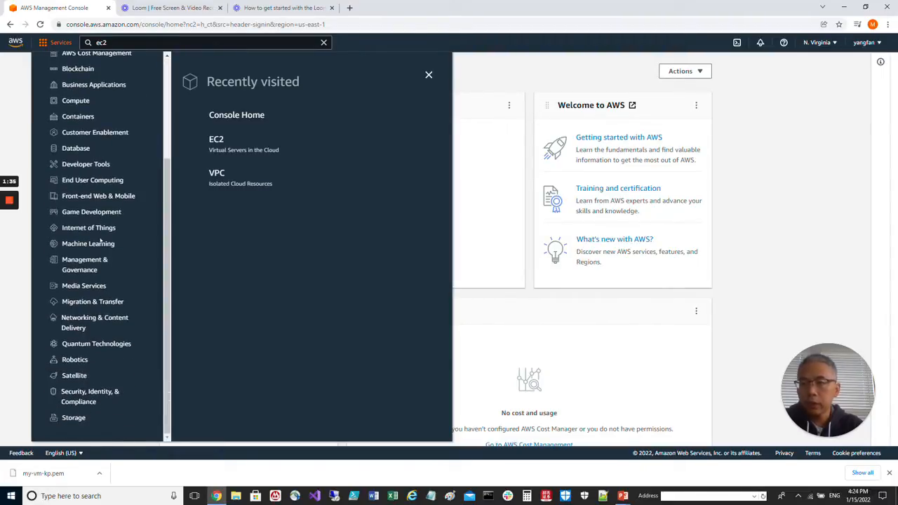
scroll(100, 241, up, 2)
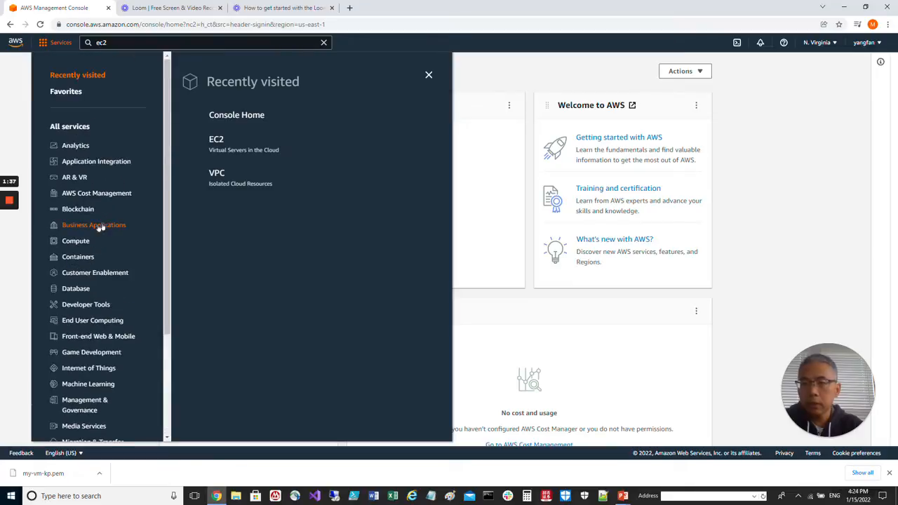
click(74, 243)
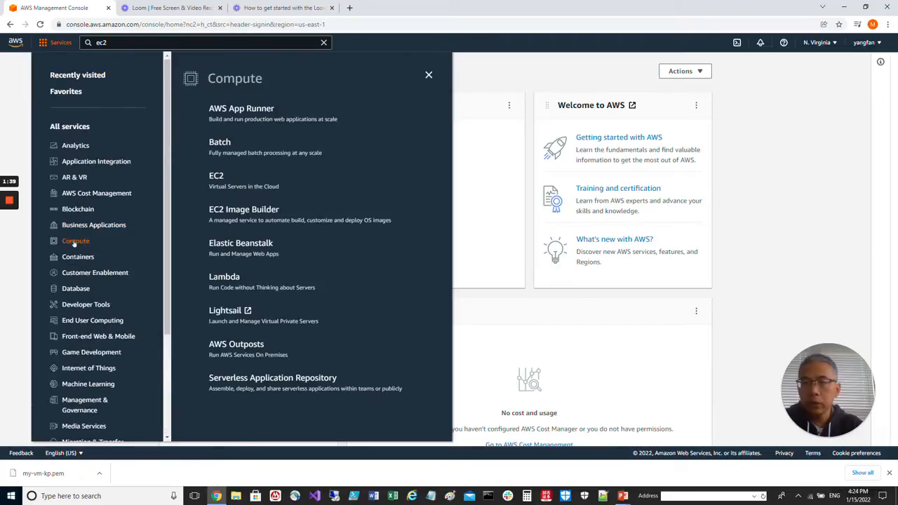
click(216, 176)
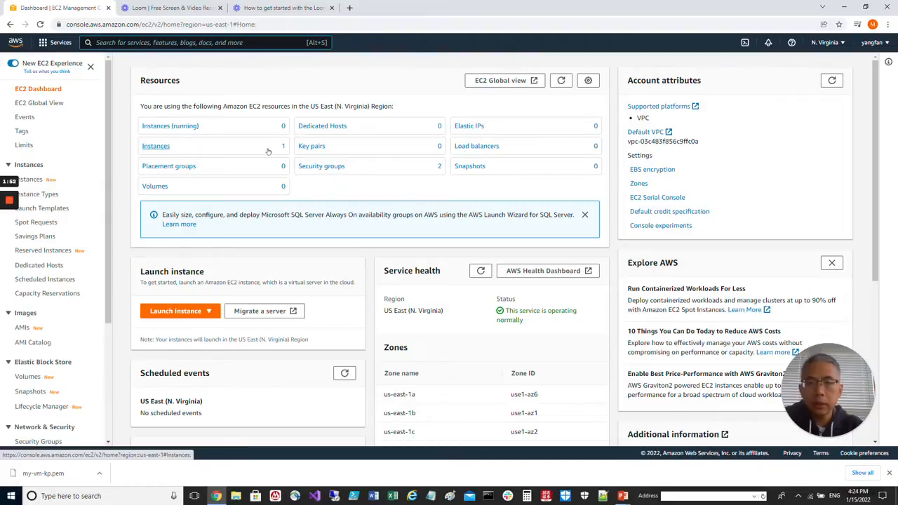
- Start launching an instance with the 64-bit (x86) Amazon Linux 2 AMI, Kernel 5.10, and the t2.micro type, proceeding to the instance details
click(179, 312)
click(174, 326)
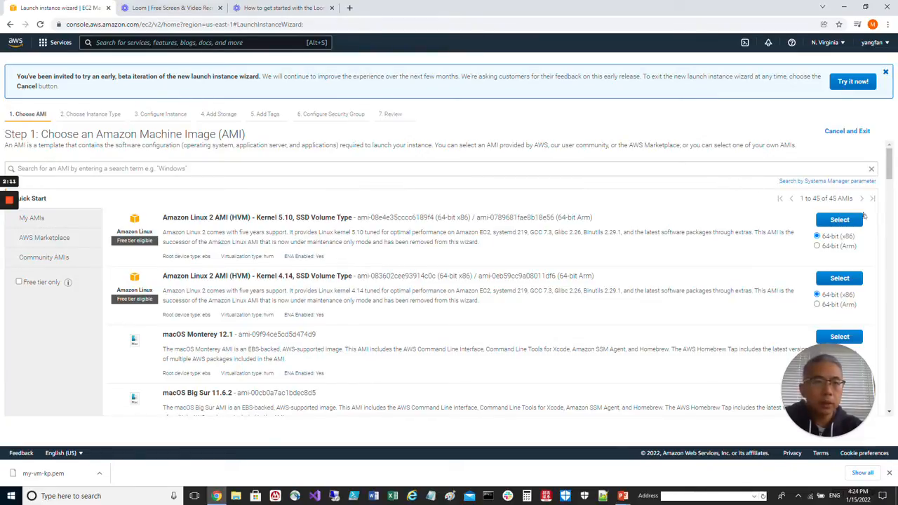
click(839, 218)
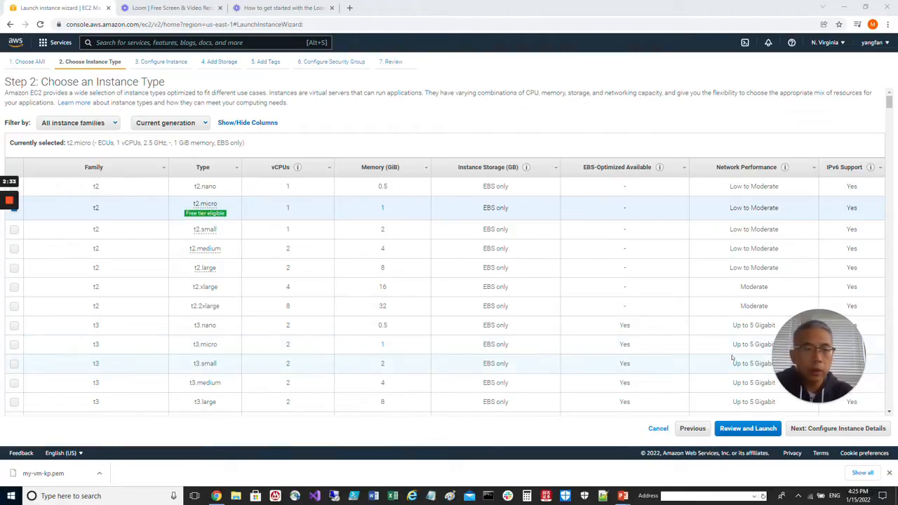
click(837, 430)
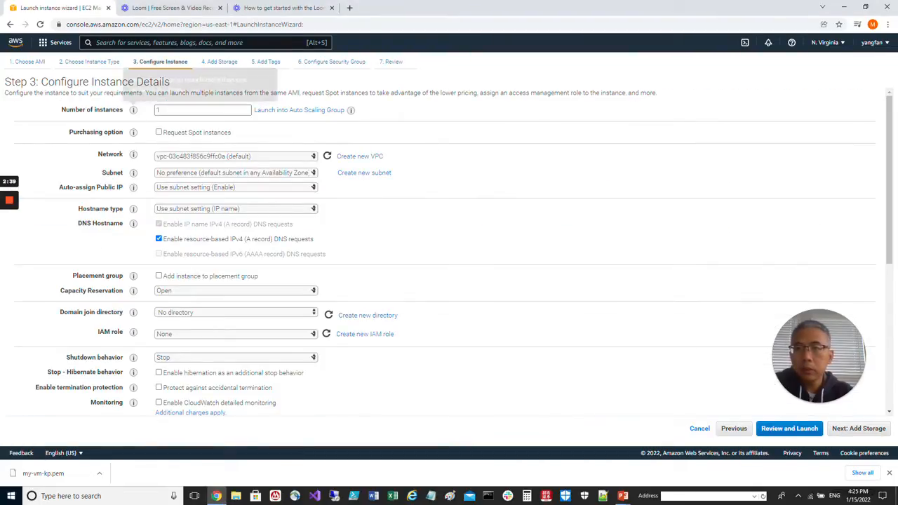
- Review the network, subnet and remaining instance details, keep the defaults and proceed to the storage settings
mouse_move(133, 110)
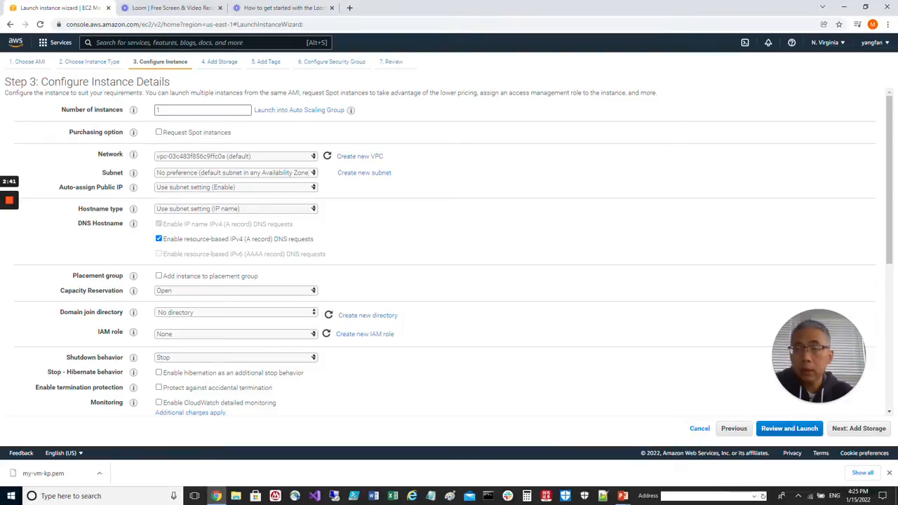
click(281, 155)
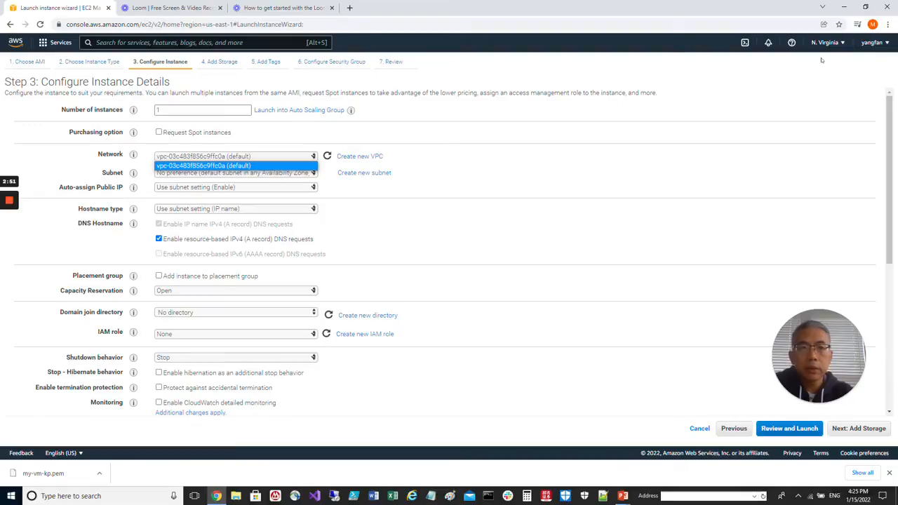
click(516, 164)
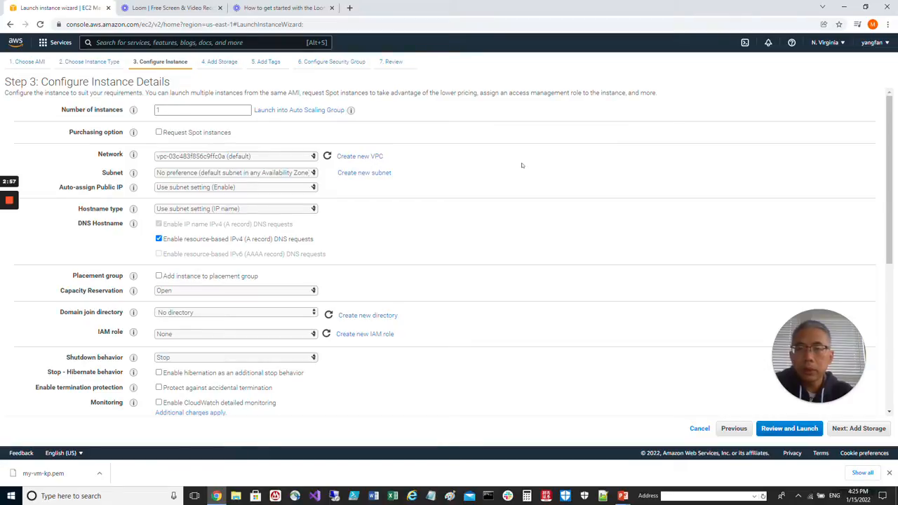
click(247, 173)
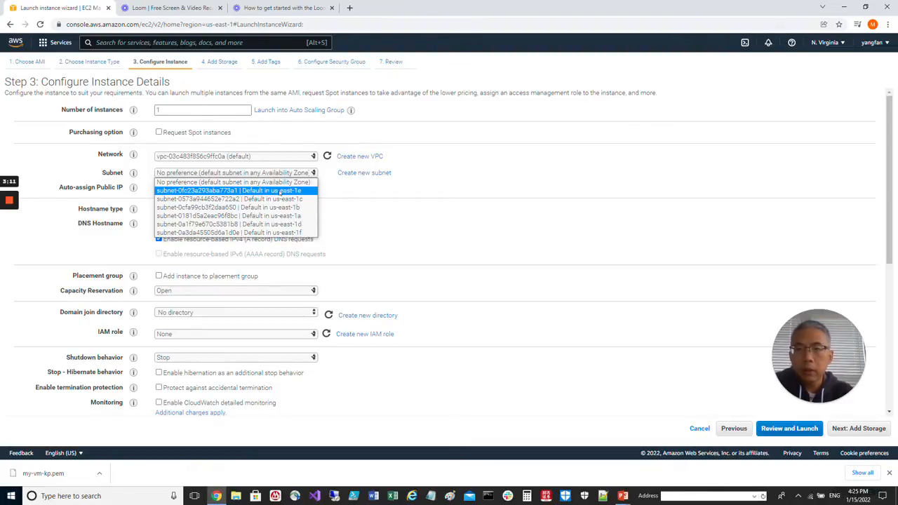
click(552, 164)
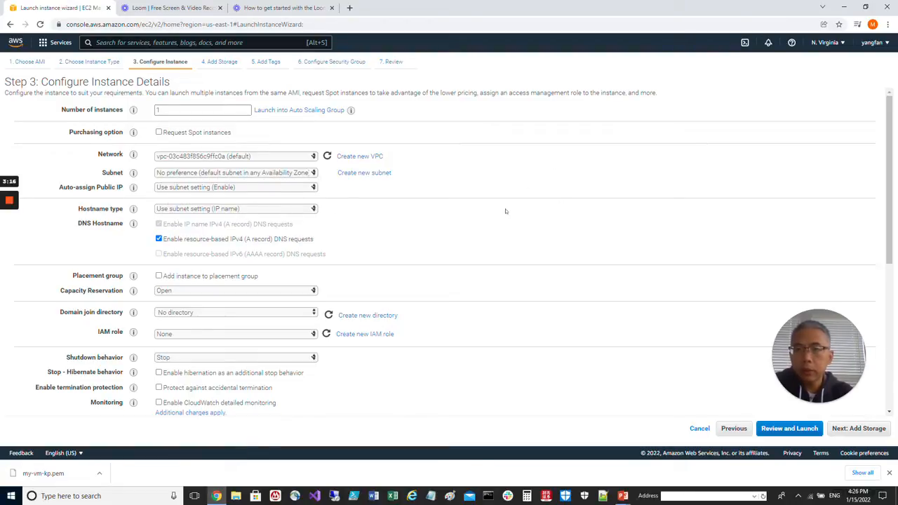
scroll(526, 215, down, 1)
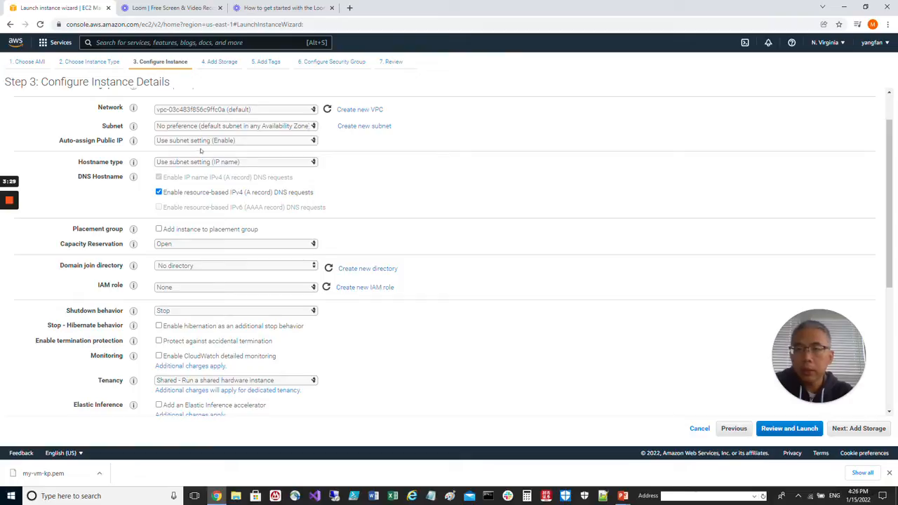
scroll(585, 215, down, 1)
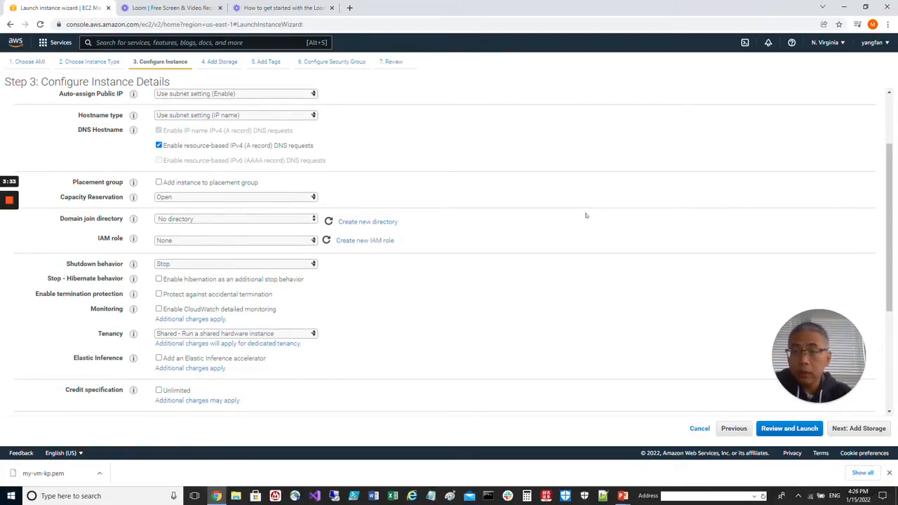
scroll(586, 215, down, 2)
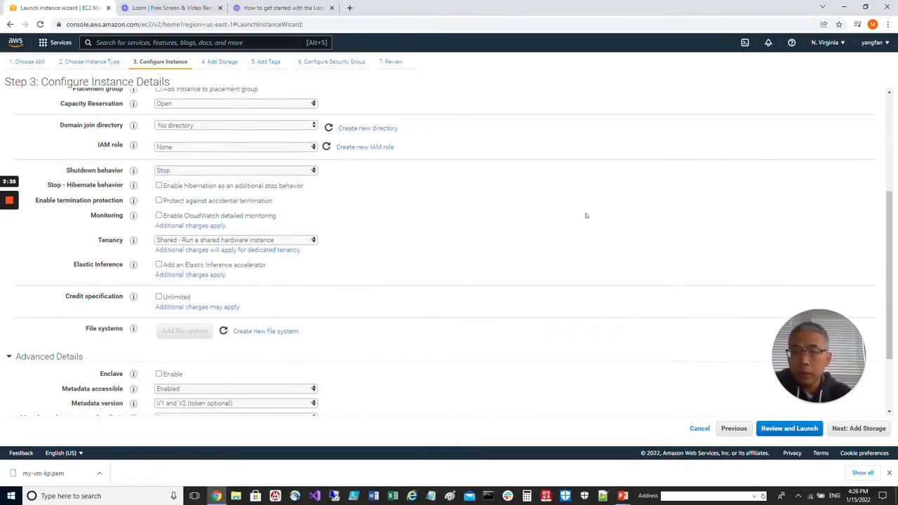
scroll(586, 215, down, 2)
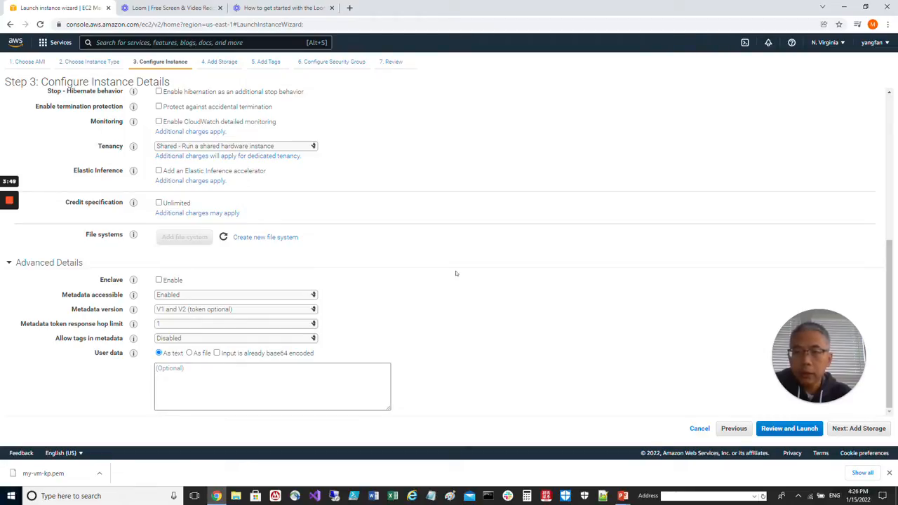
click(870, 429)
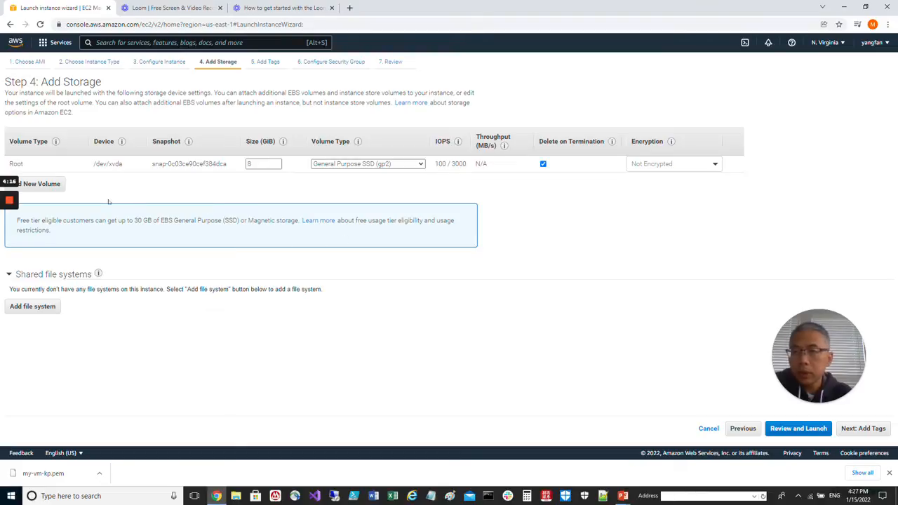
click(46, 184)
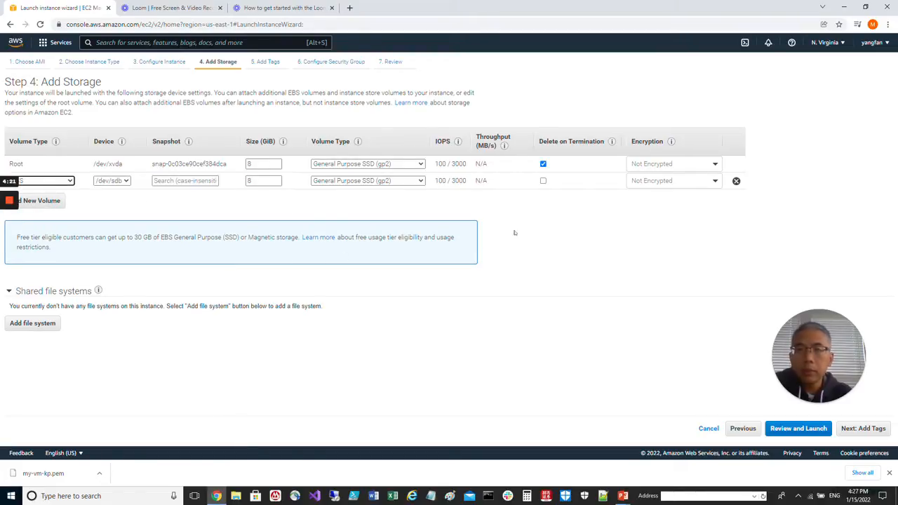
double_click(254, 181)
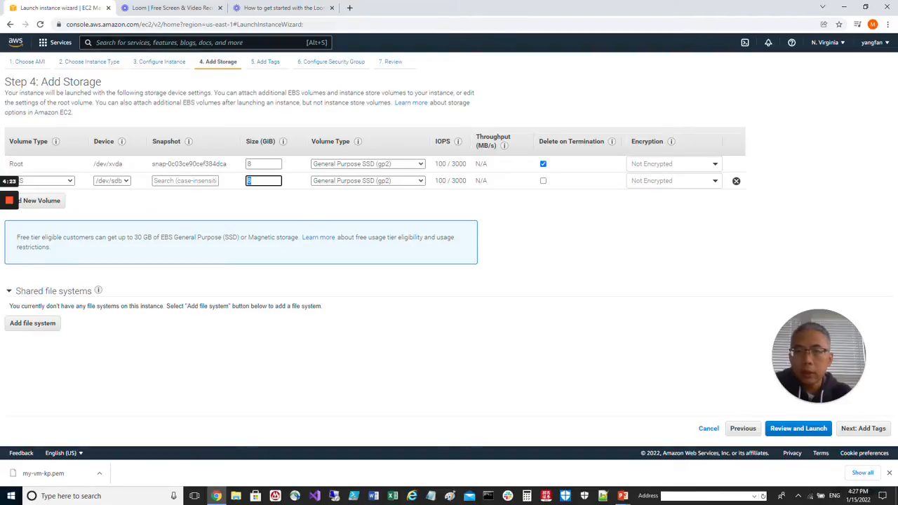
click(735, 181)
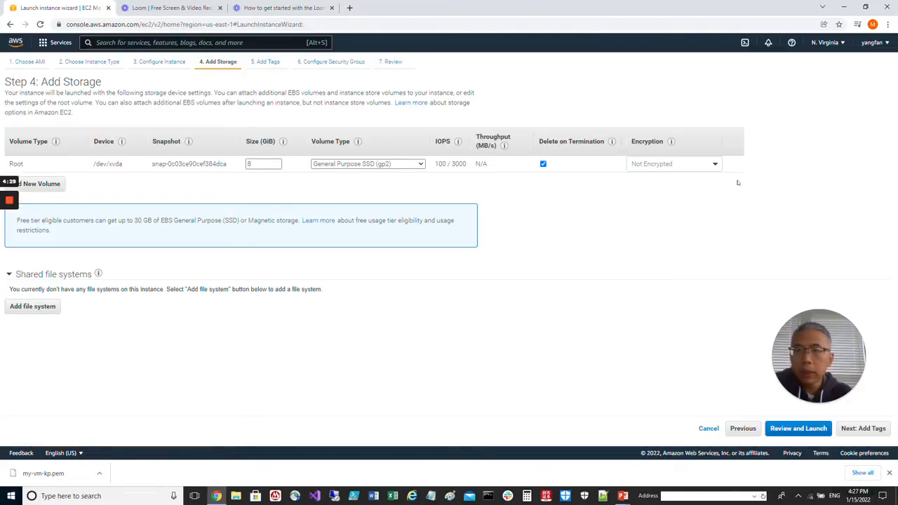
- Keep the root volume as the only storage and add an instance tag with key Department and value Engineering
click(876, 429)
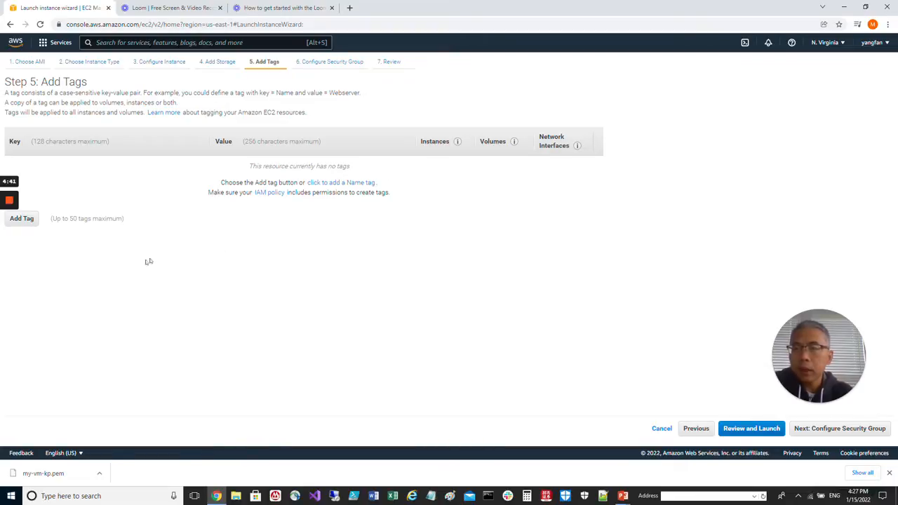
click(22, 219)
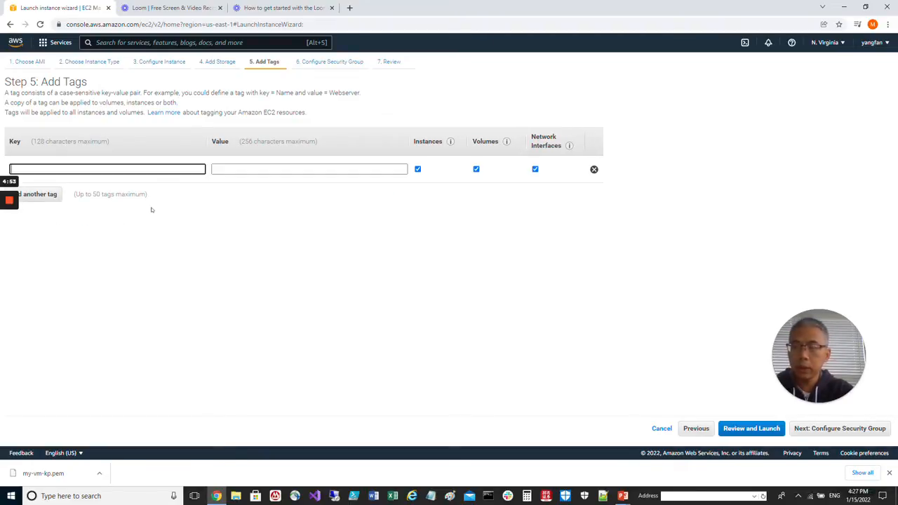
text(Deep)
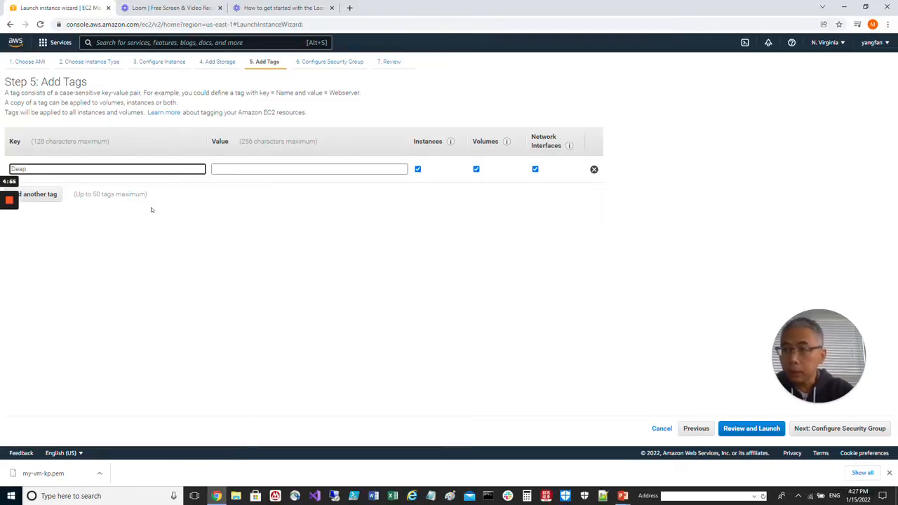
text(rpartment)
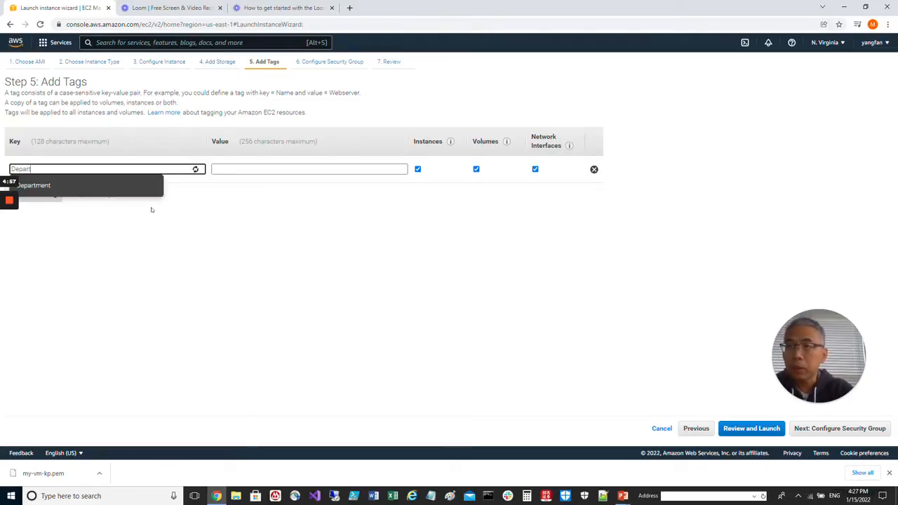
key(Tab)
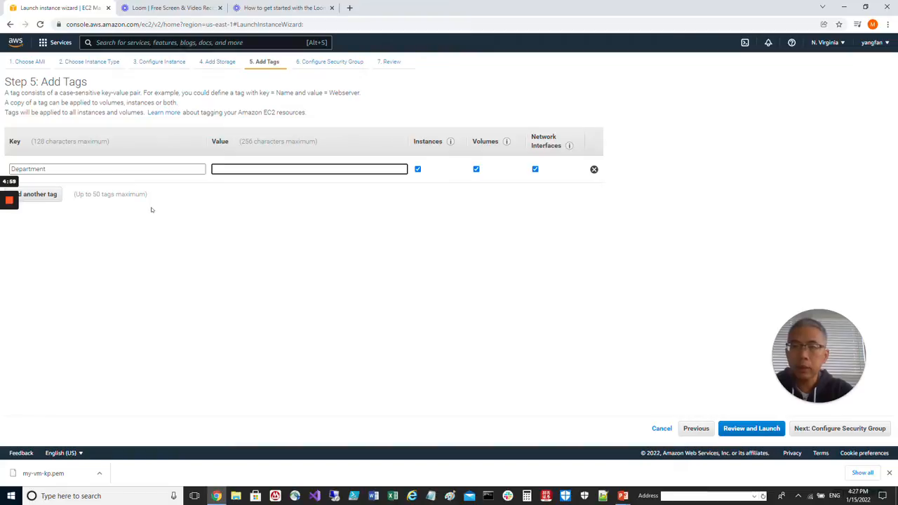
text(Engineering)
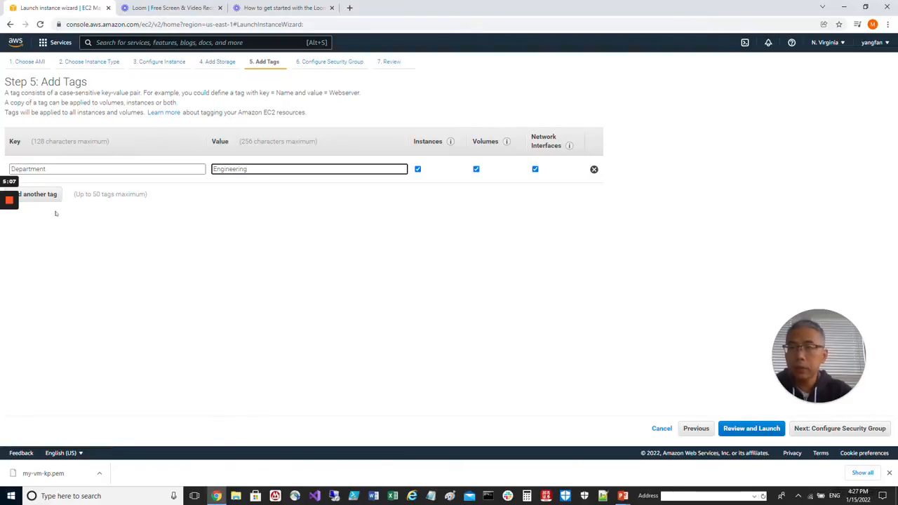
- Add a second instance tag with key Envivronment and value Dev
click(42, 195)
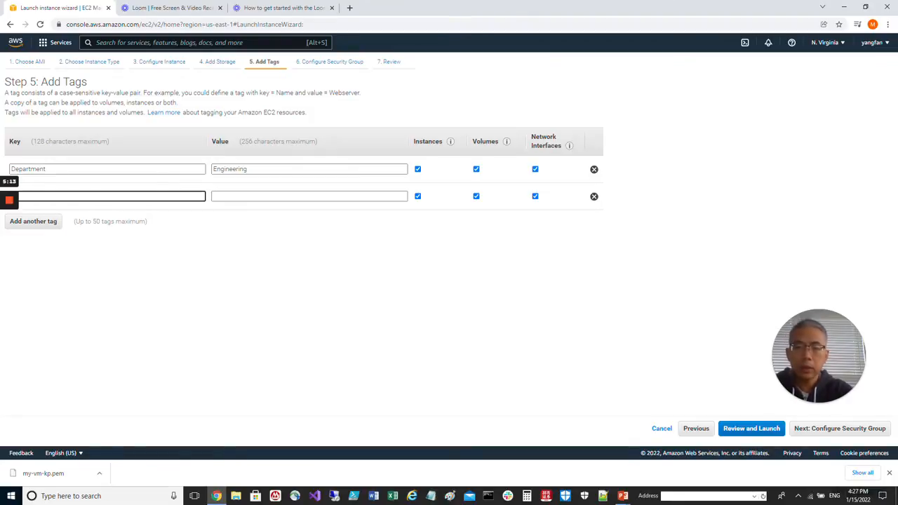
text(En)
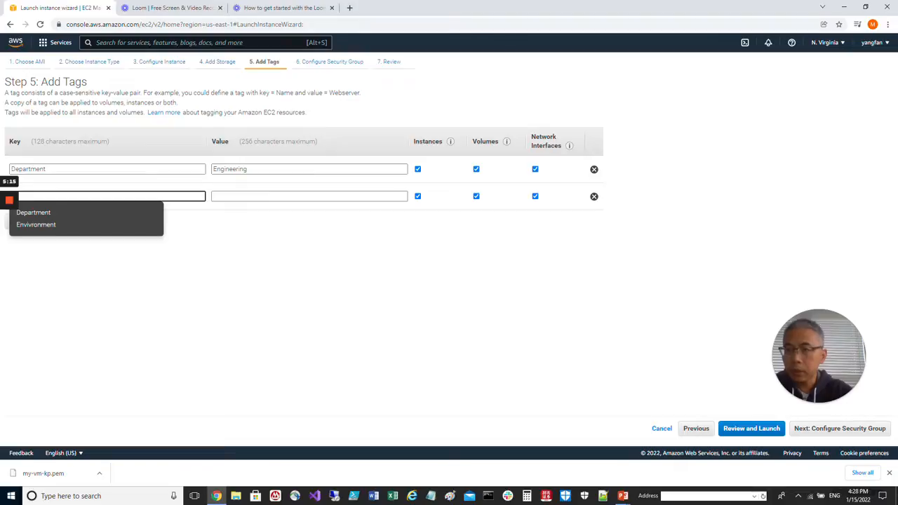
click(45, 225)
click(245, 197)
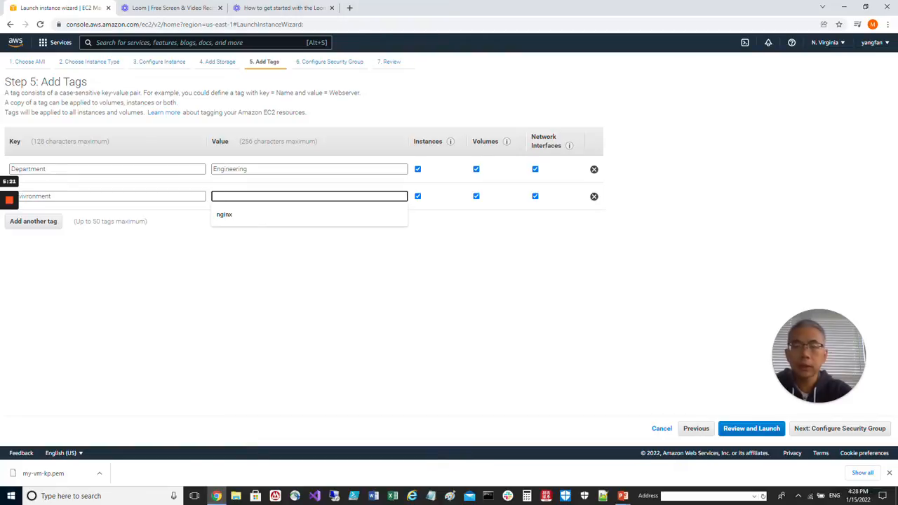
text(Dev)
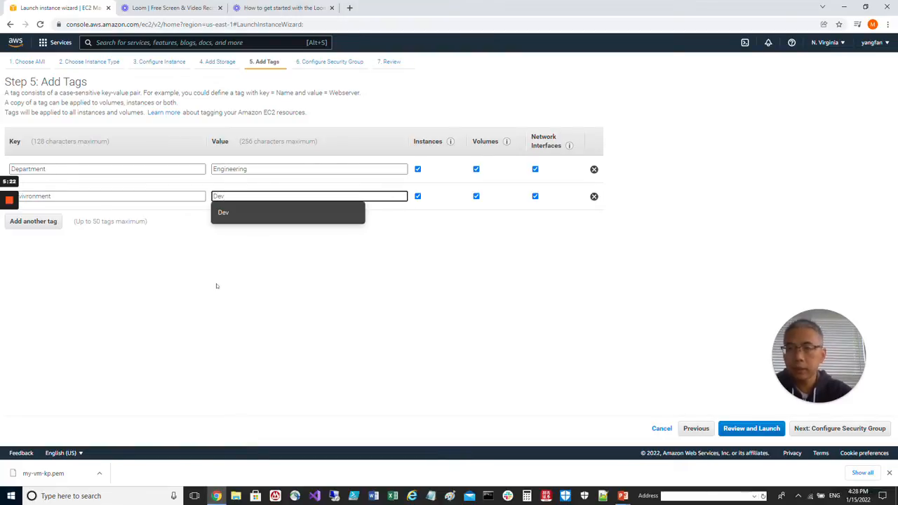
click(217, 286)
- Add a third instance tag with key Name and value My-VM, and proceed to the security group settings
click(33, 221)
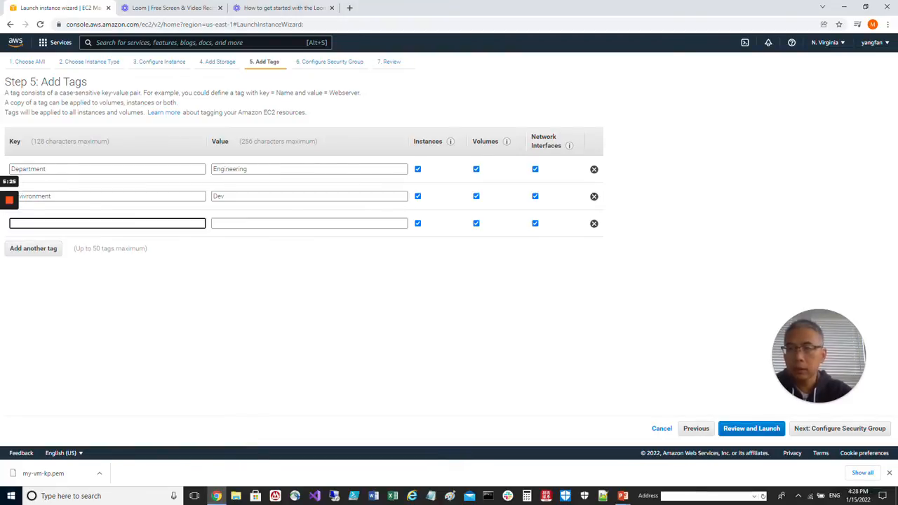
text(Name)
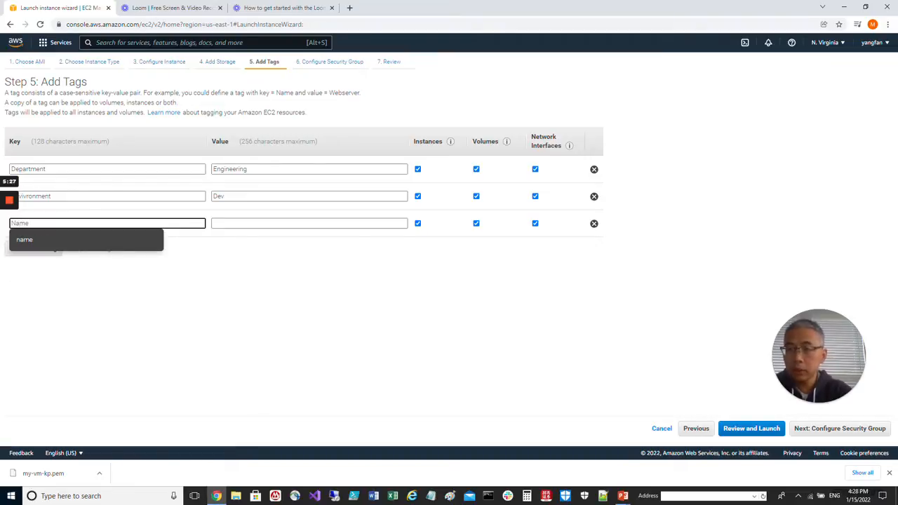
key(Tab)
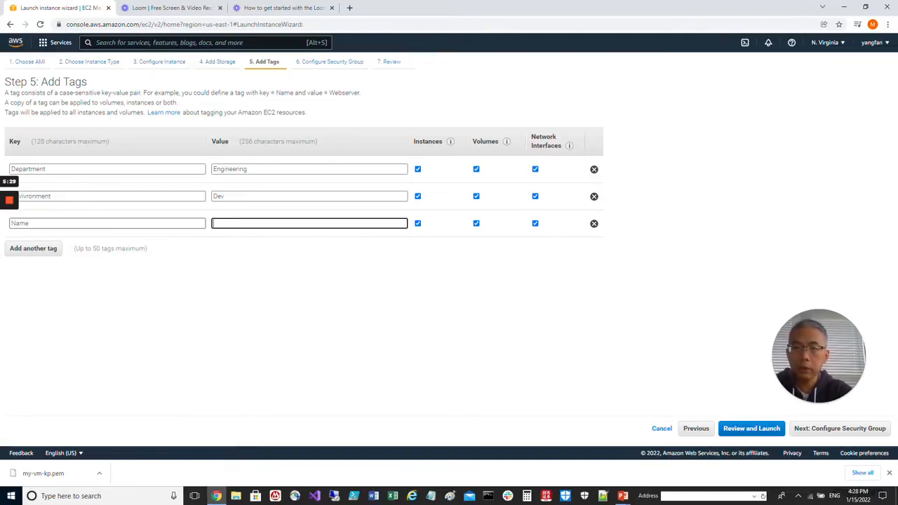
text(my-)
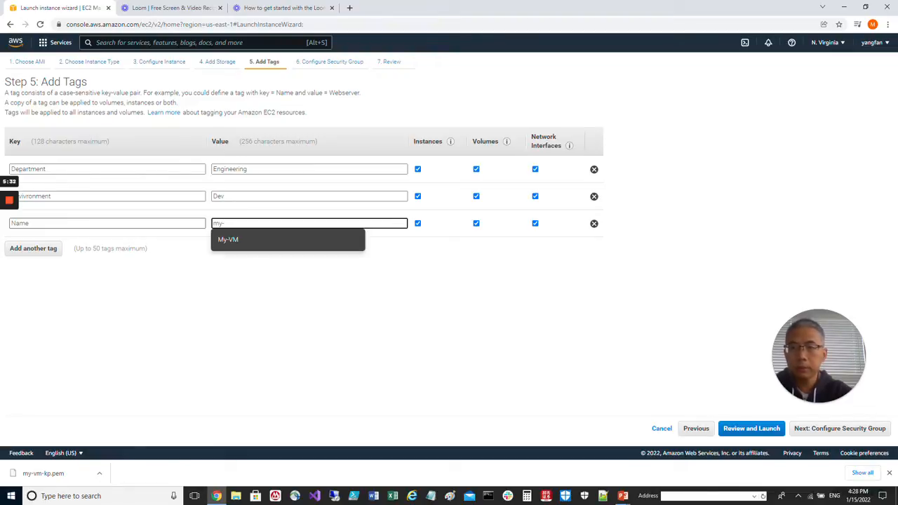
click(234, 240)
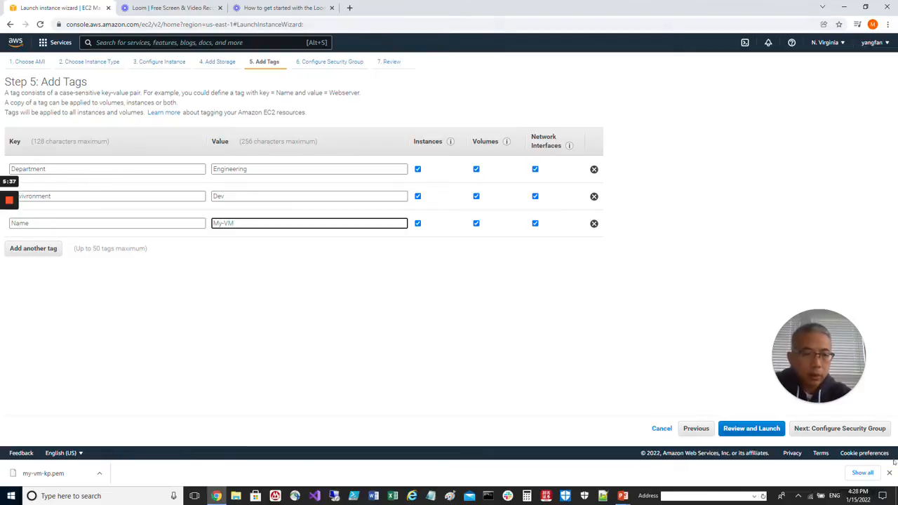
click(855, 429)
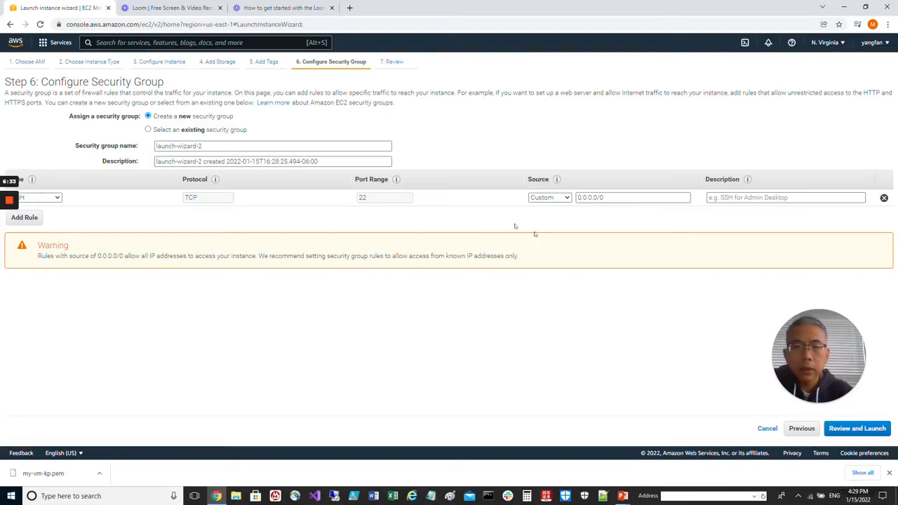
- Keep the default new security group with its SSH rule and review the launch summary, including instance details, storage and tags
click(874, 430)
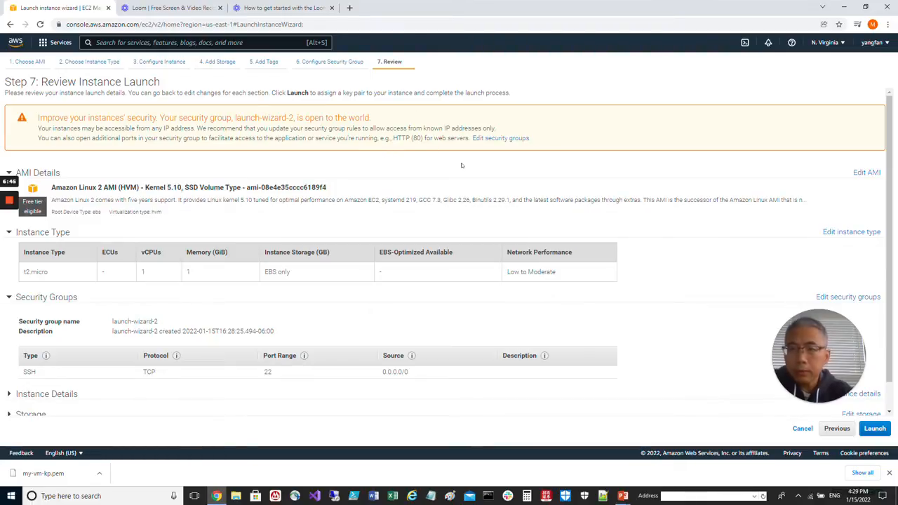
scroll(461, 165, down, 1)
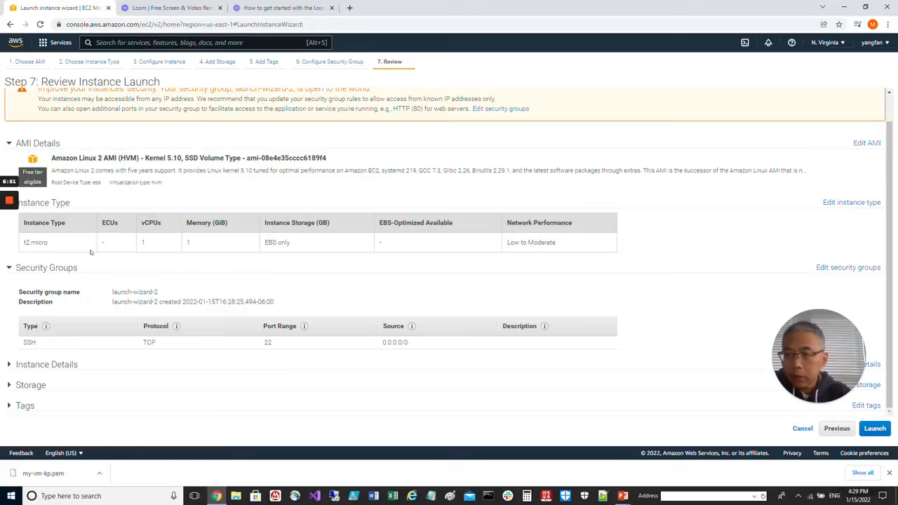
click(10, 364)
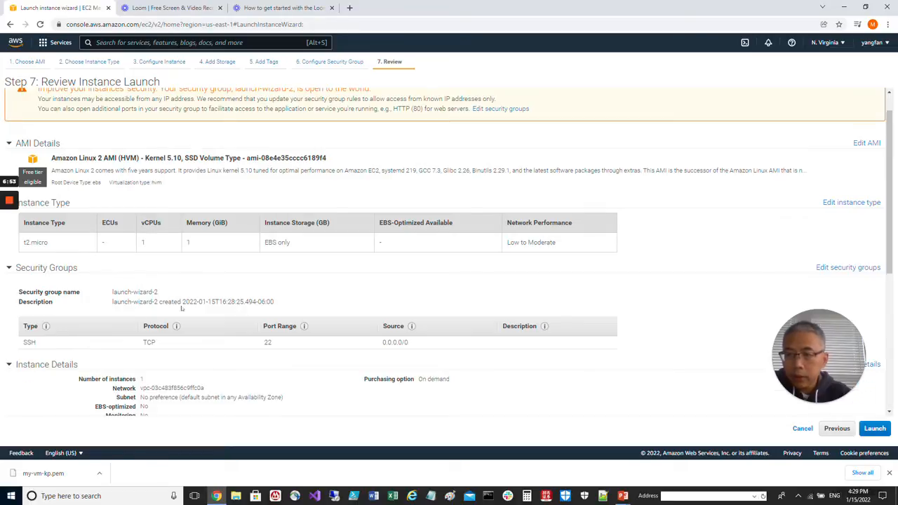
scroll(211, 297, down, 4)
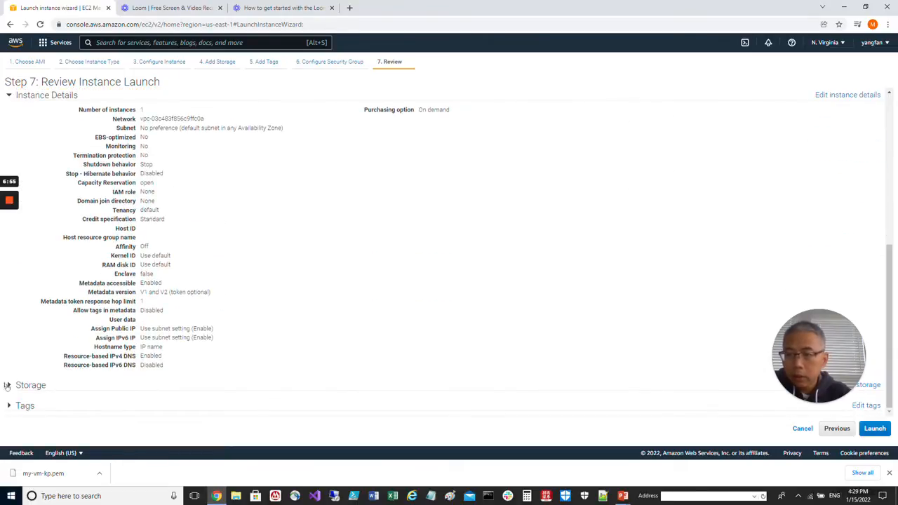
click(10, 384)
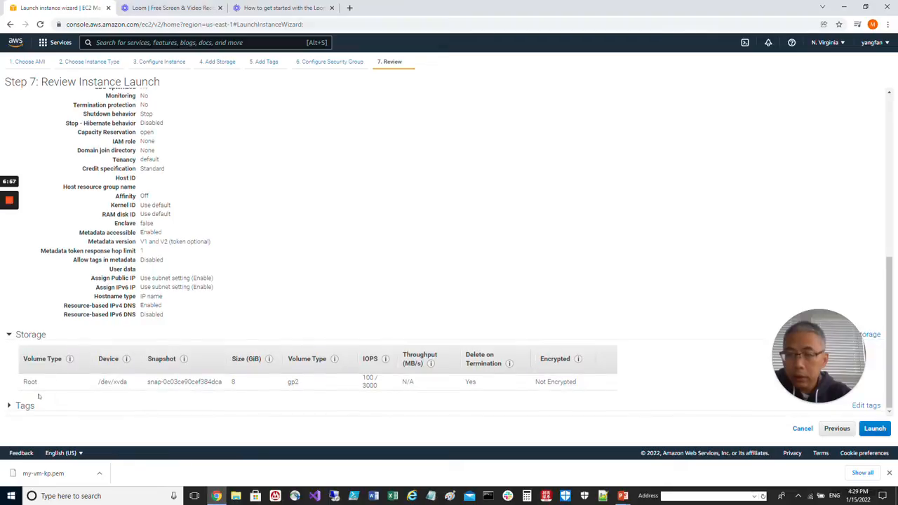
click(10, 406)
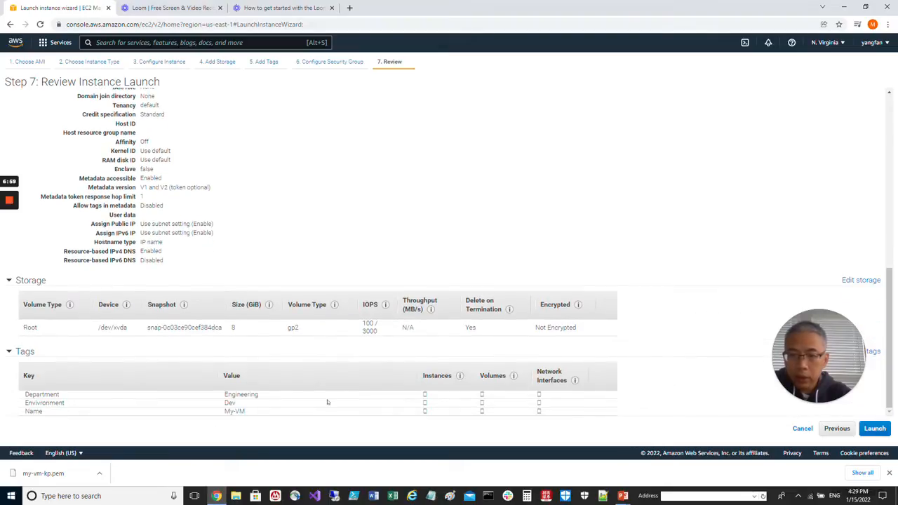
- Start the launch, create a new RSA key pair named my-key-pair and download its private key file
click(881, 428)
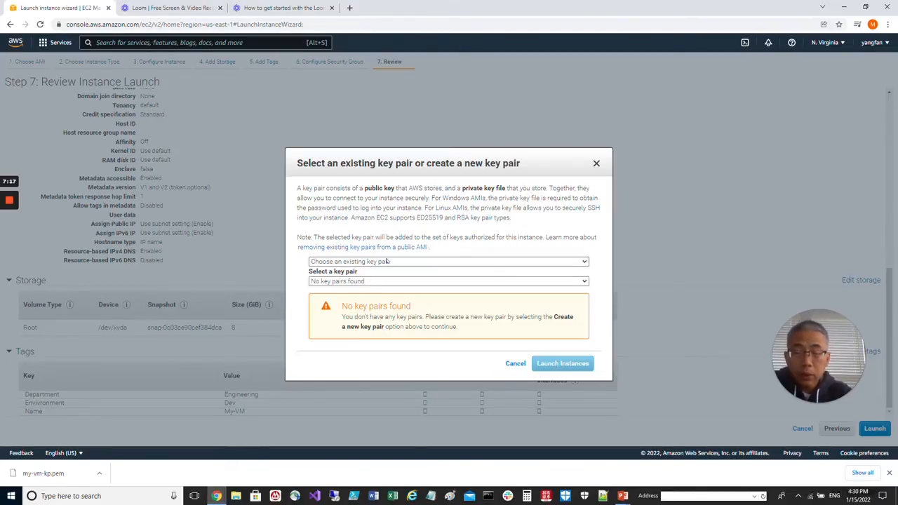
click(387, 261)
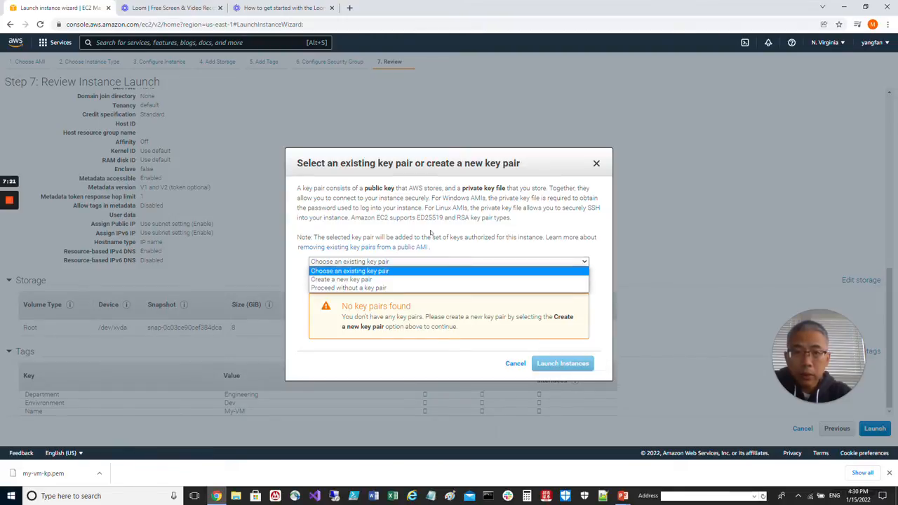
click(421, 271)
click(426, 282)
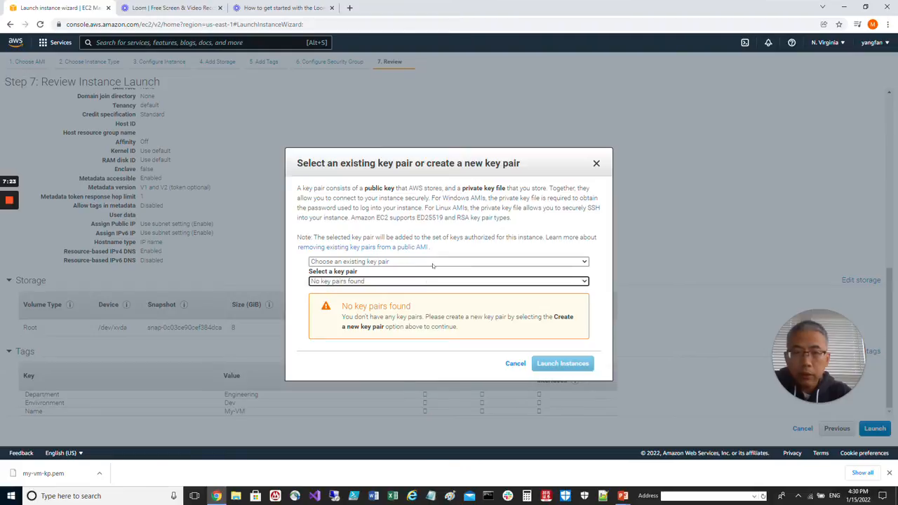
click(432, 262)
click(425, 280)
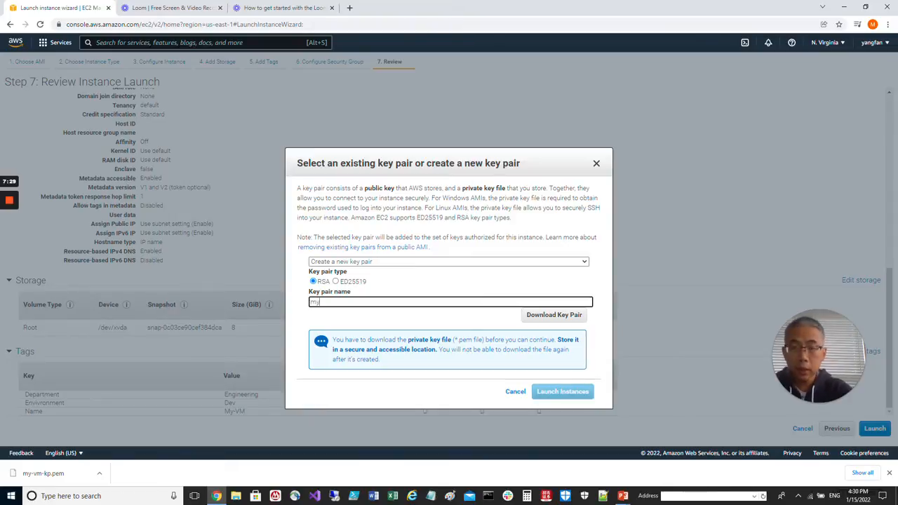
text(my-key)
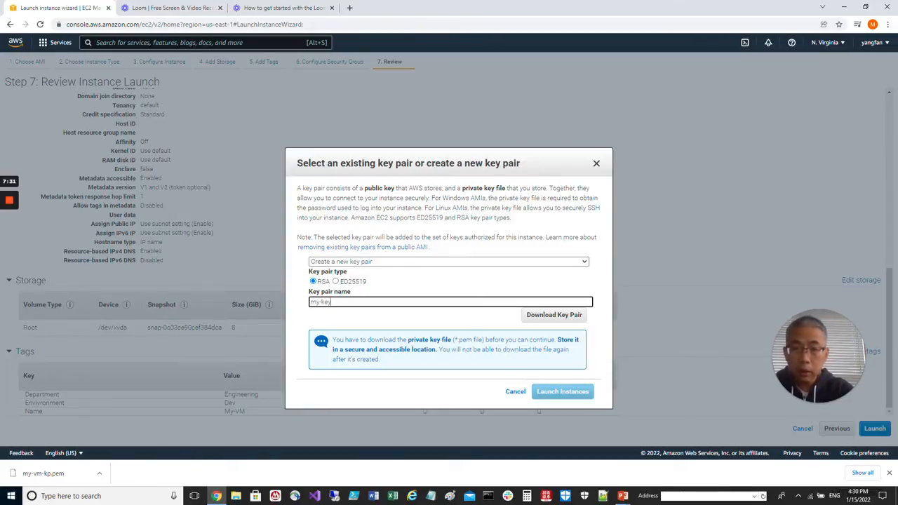
text(-pair)
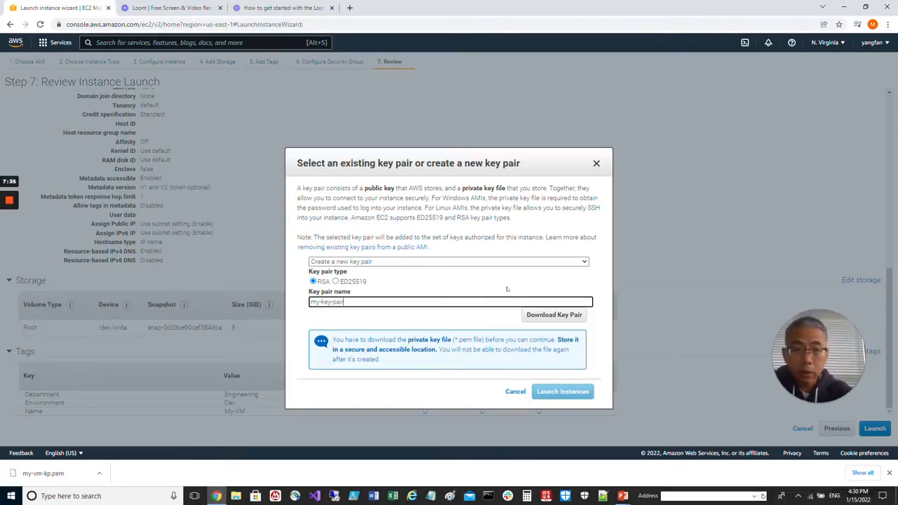
click(571, 317)
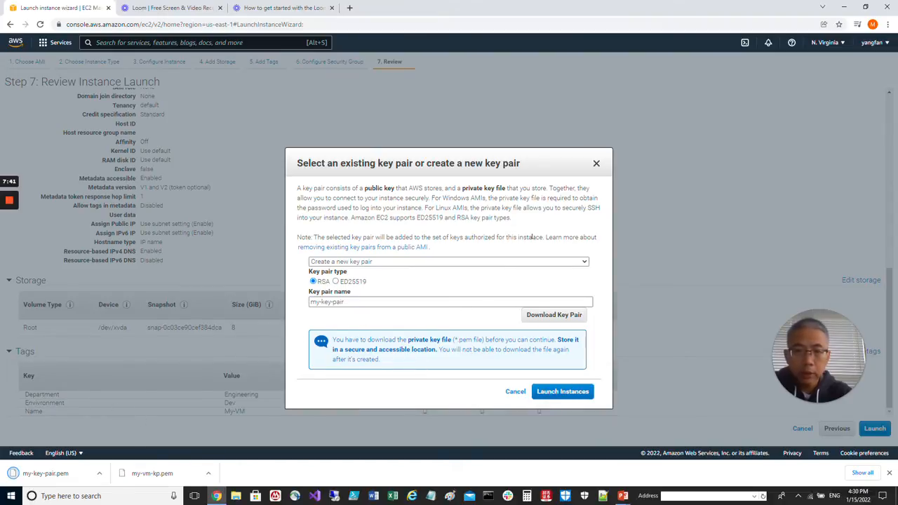
- Launch the instance, open it in the instances list and refresh the list to check its state
click(573, 392)
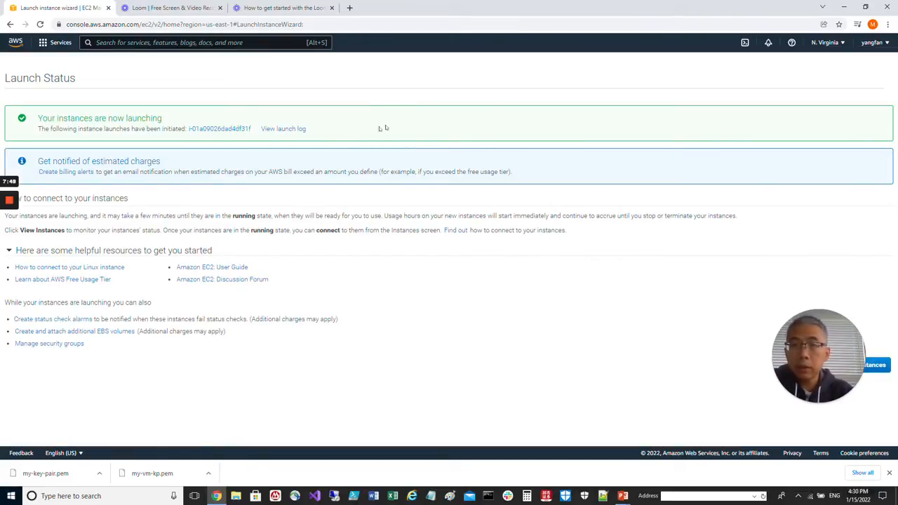
click(221, 130)
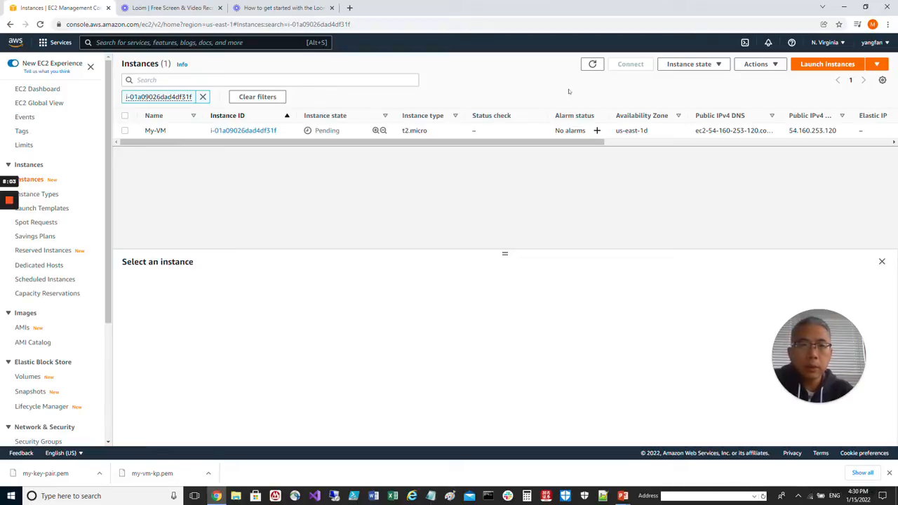
click(593, 65)
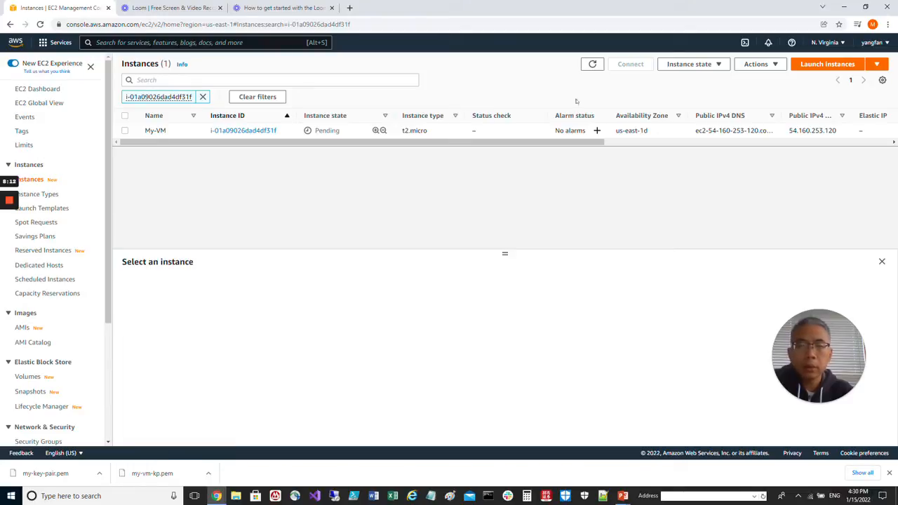
click(593, 64)
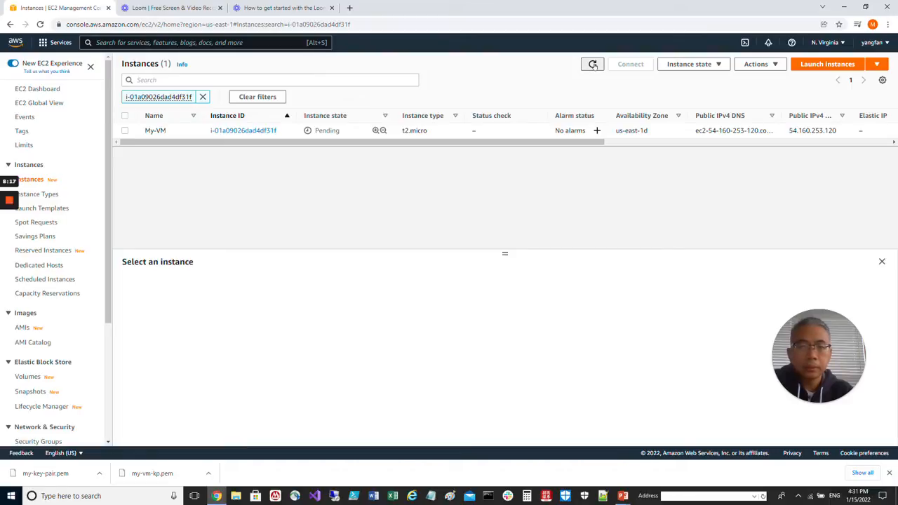
click(592, 65)
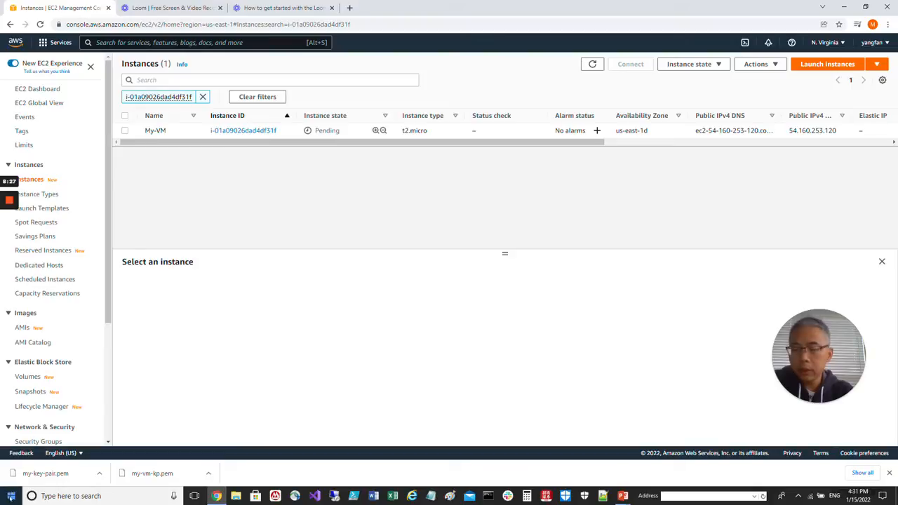
- Search the Windows apps for "putt" and switch to PuTTYgen
click(10, 496)
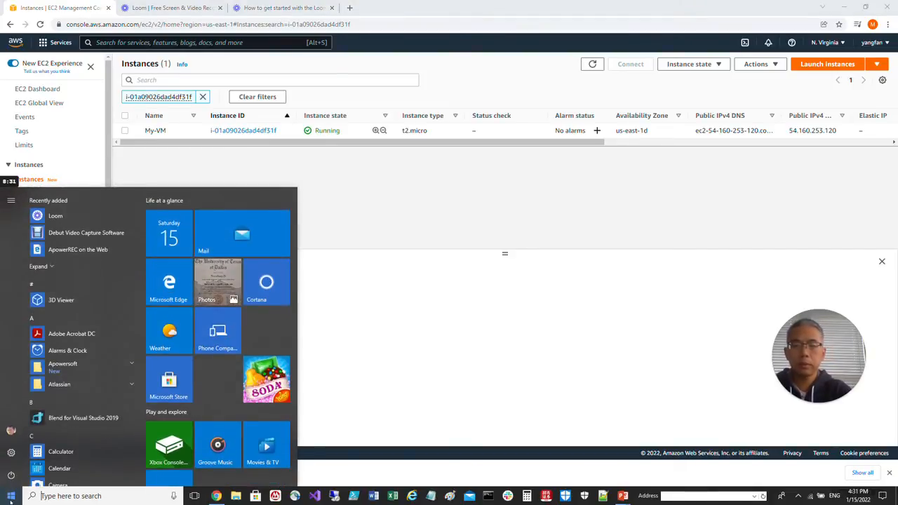
text(putt)
key(Down)
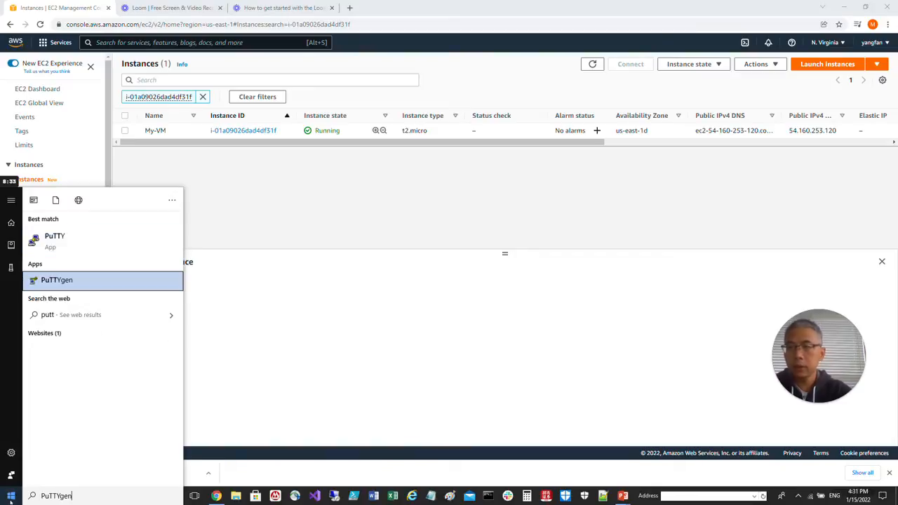
key(Return)
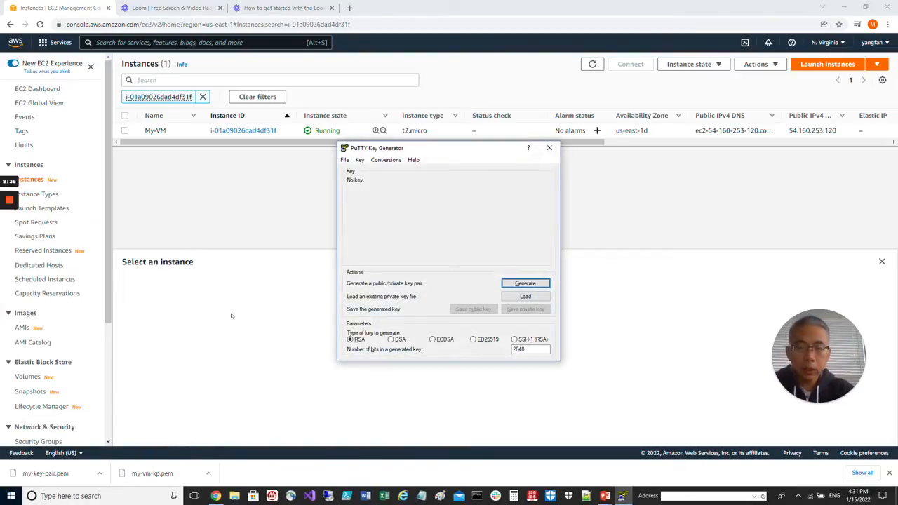
- Load my-key-pair.pem from the Downloads folder as an existing private key, with all file types listed, and acknowledge the import notice
click(525, 297)
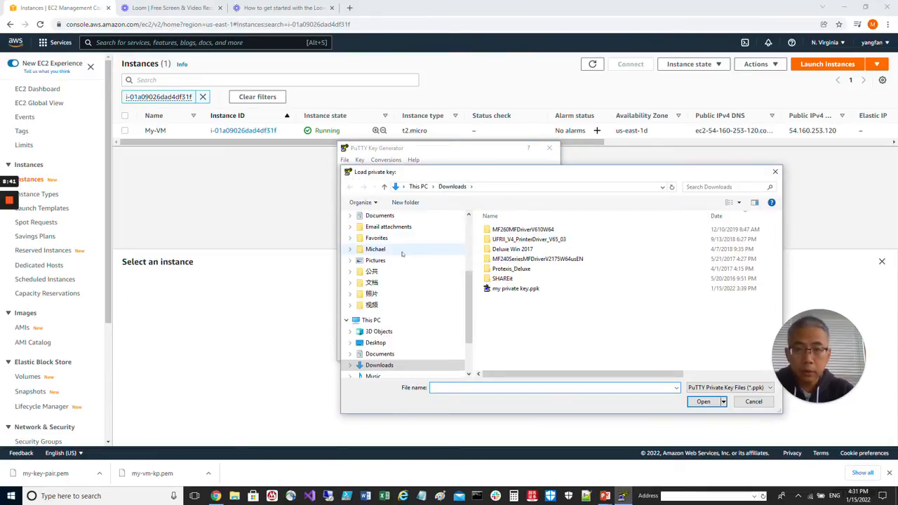
scroll(403, 238, up, 4)
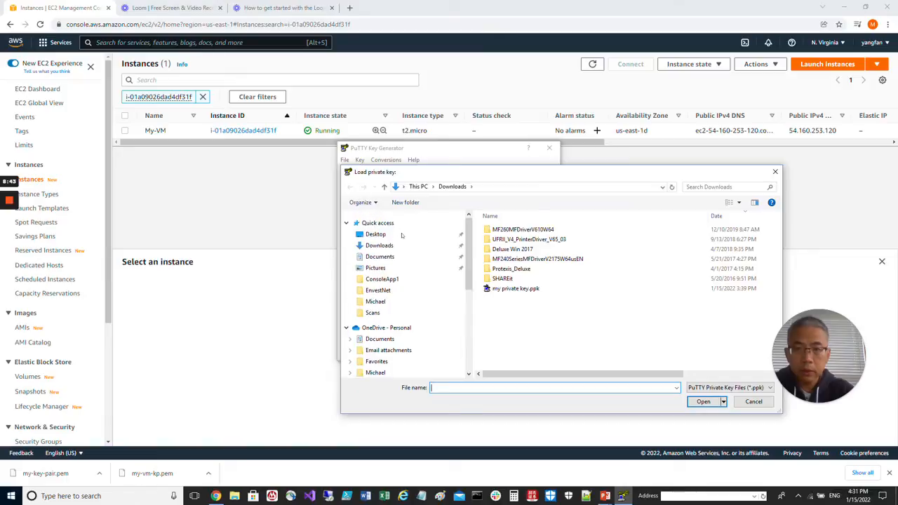
click(395, 245)
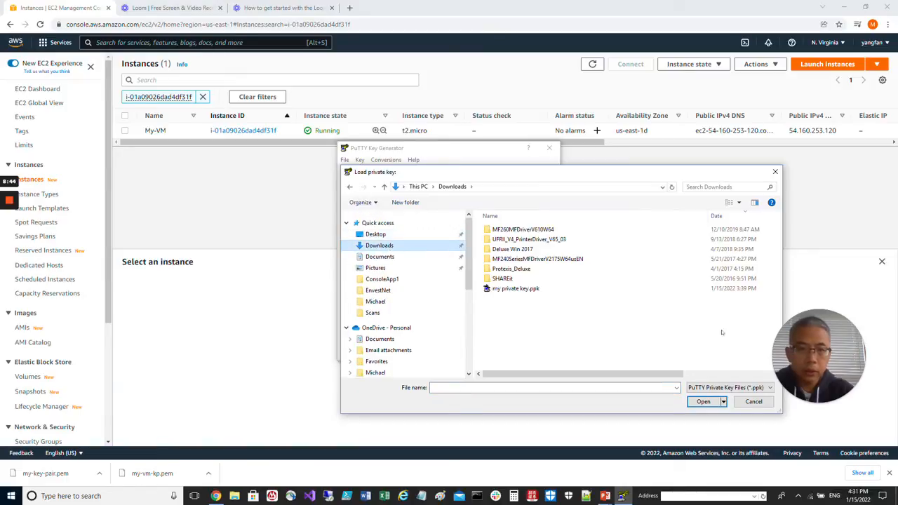
click(726, 387)
click(710, 397)
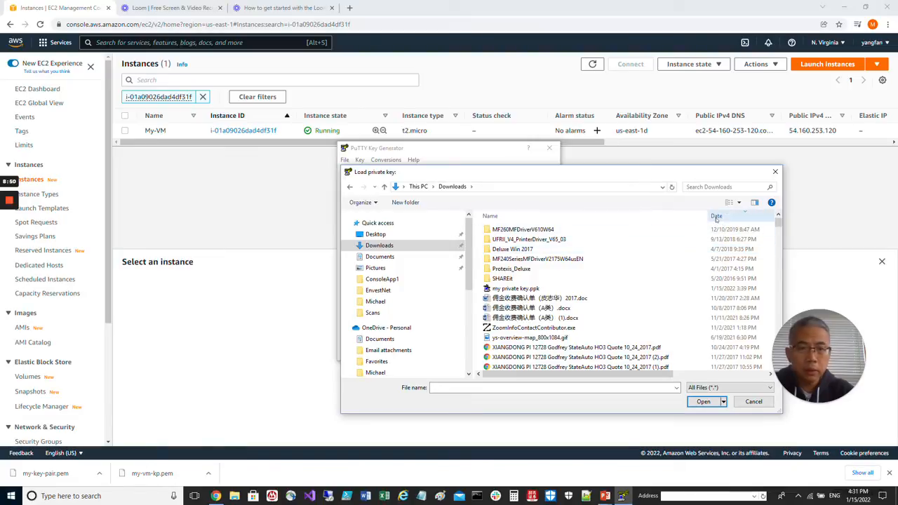
click(716, 217)
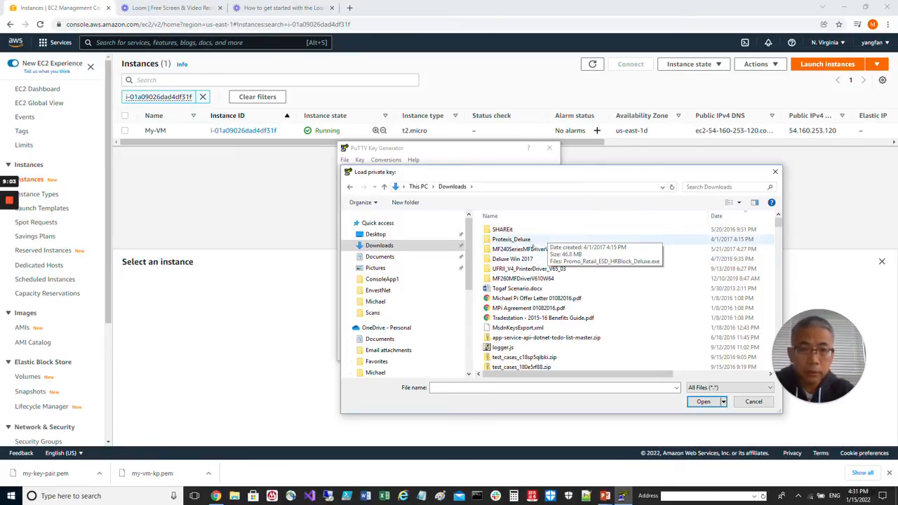
click(380, 256)
click(380, 245)
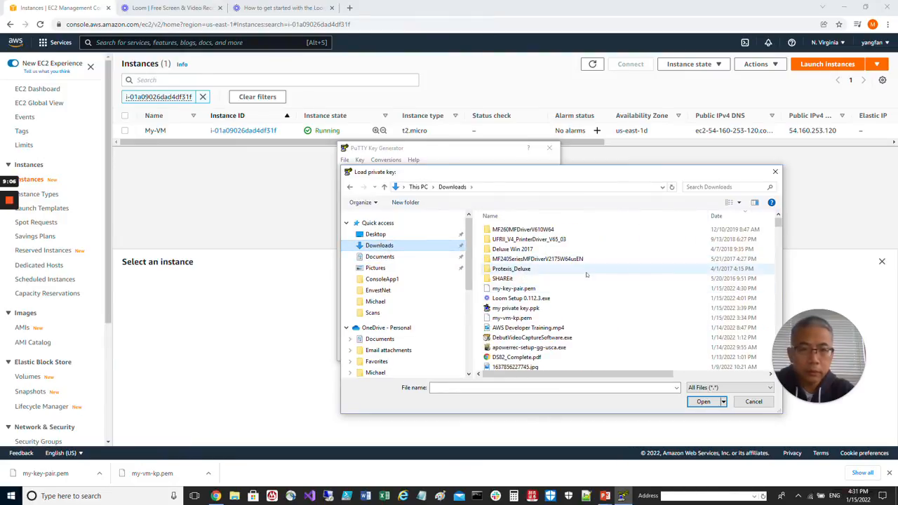
click(554, 288)
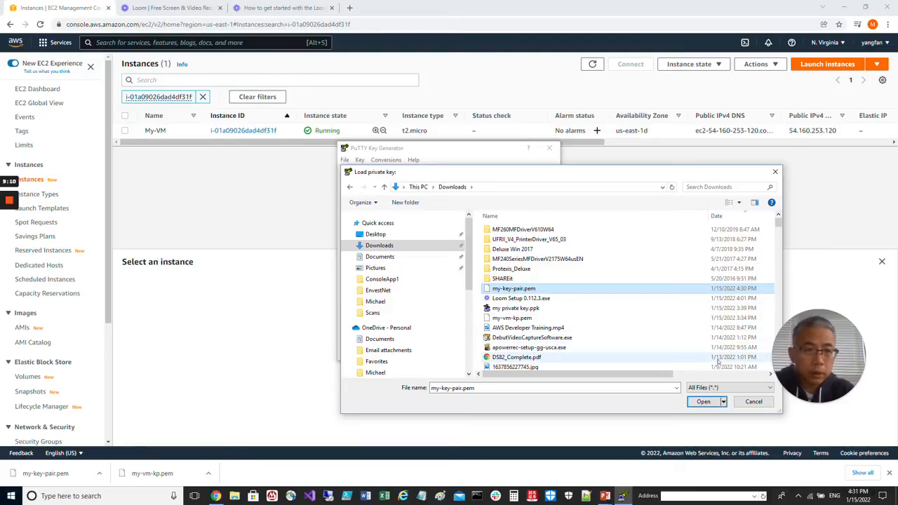
click(703, 401)
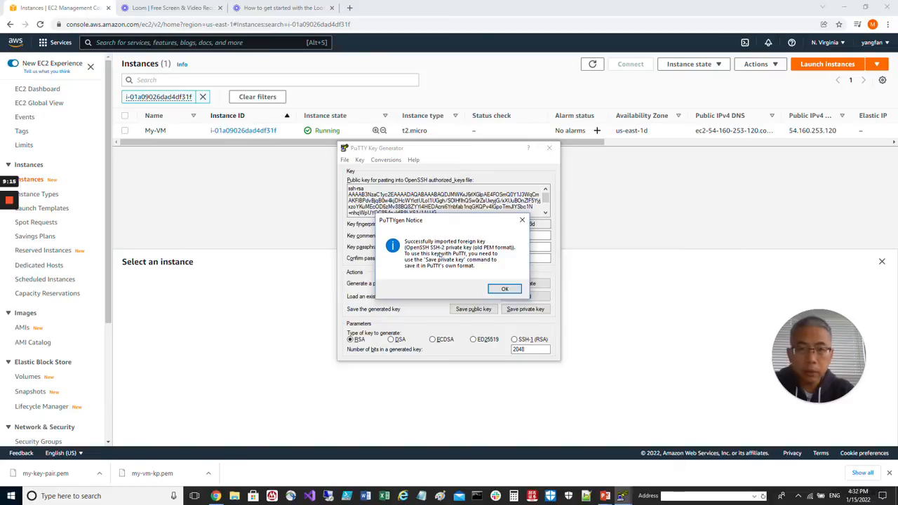
click(510, 289)
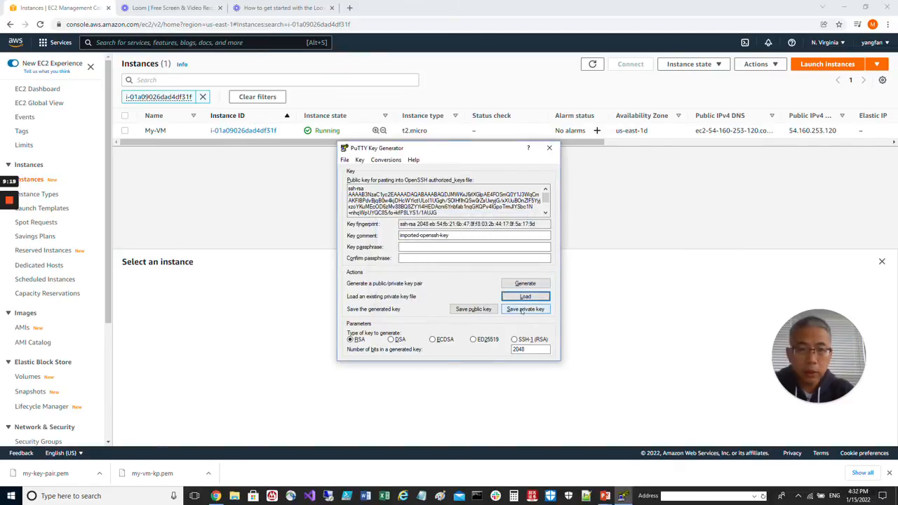
- Save the private key without a passphrase, overwriting my private key.ppk in Downloads, and close the key generator
click(523, 309)
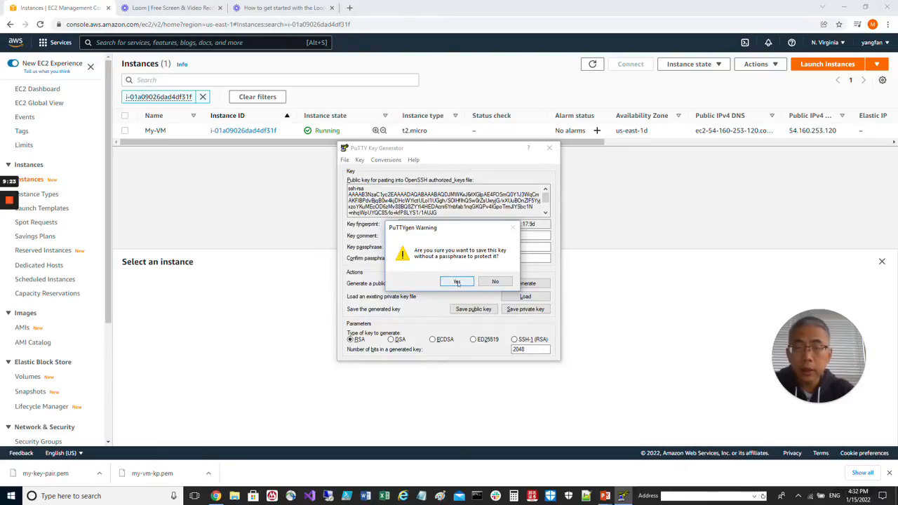
click(457, 282)
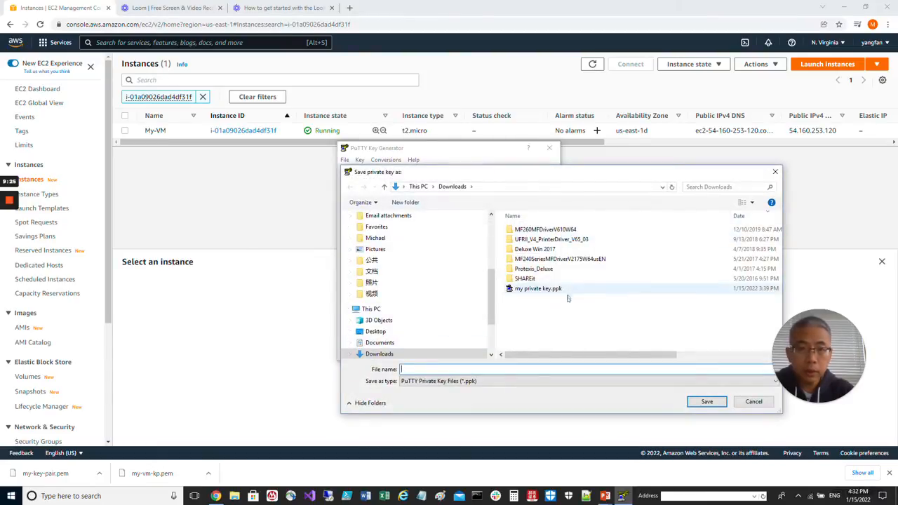
click(546, 291)
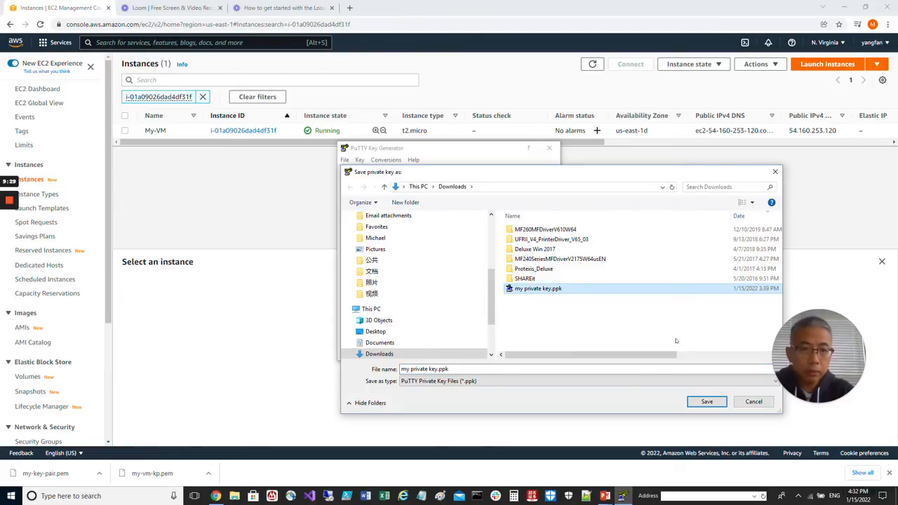
click(707, 401)
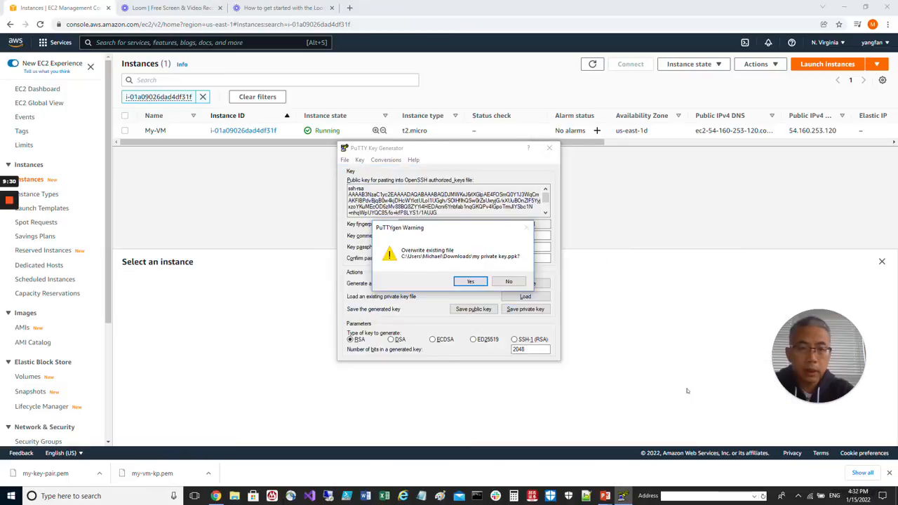
click(470, 282)
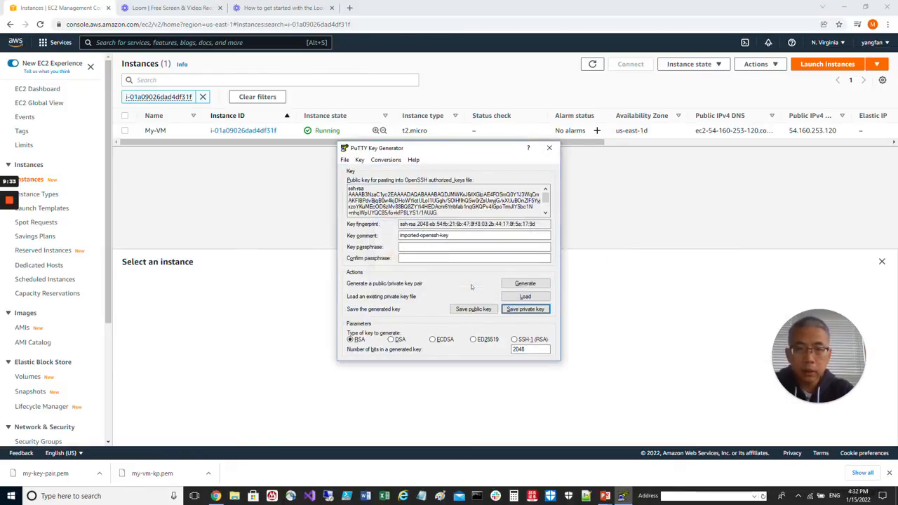
click(549, 147)
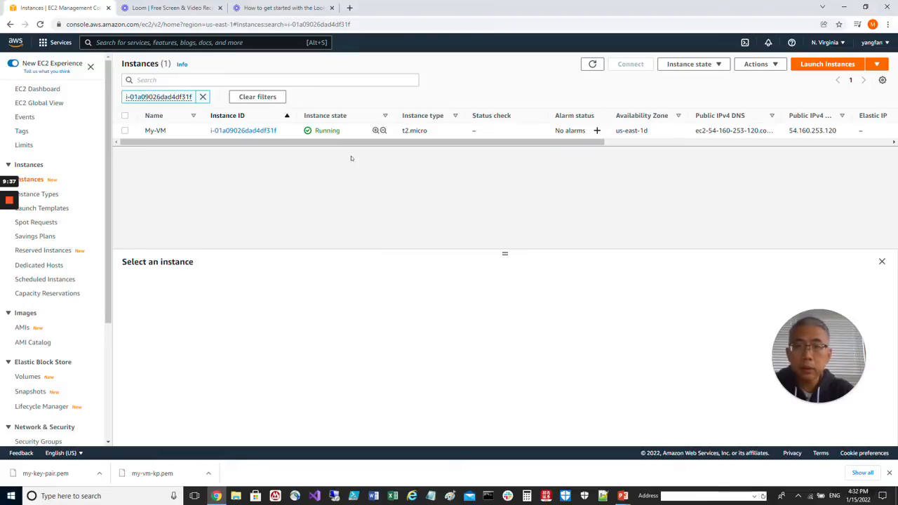
- Refresh the EC2 instances list repeatedly to check My-VM's status check
click(593, 64)
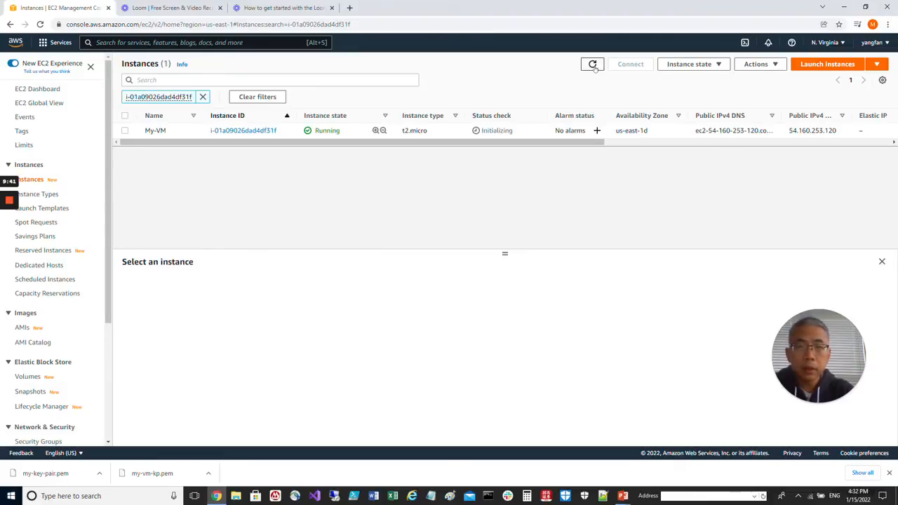
click(593, 64)
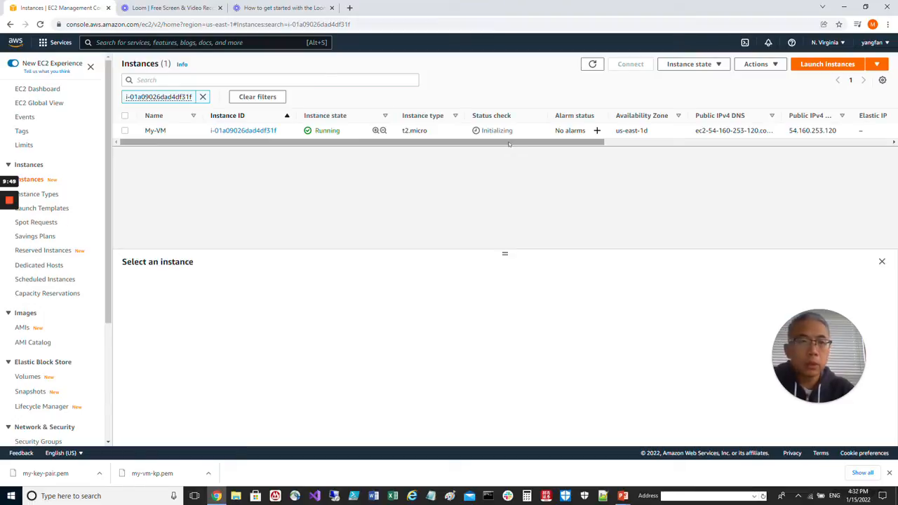
click(593, 64)
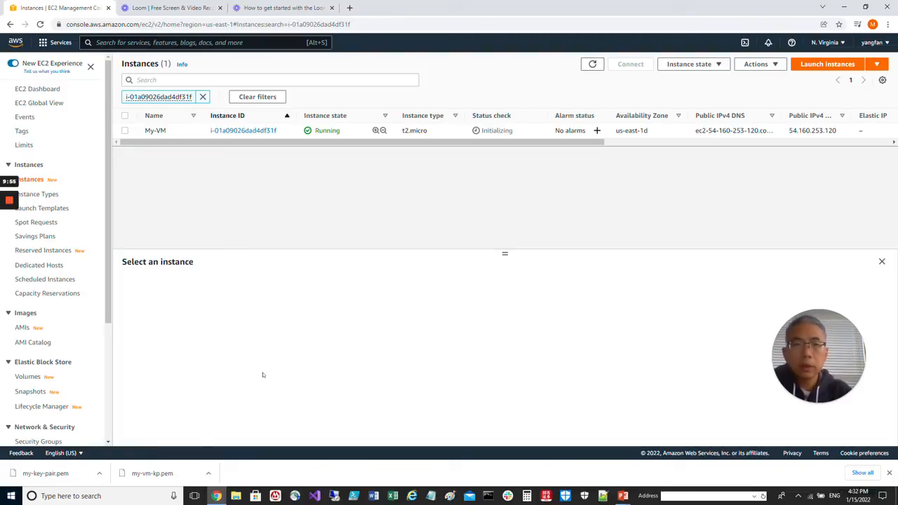
- Open PuTTY and enter My-VM's public IPv4 address 54.160.253.120, copied from its instance summary, as the host name
click(13, 497)
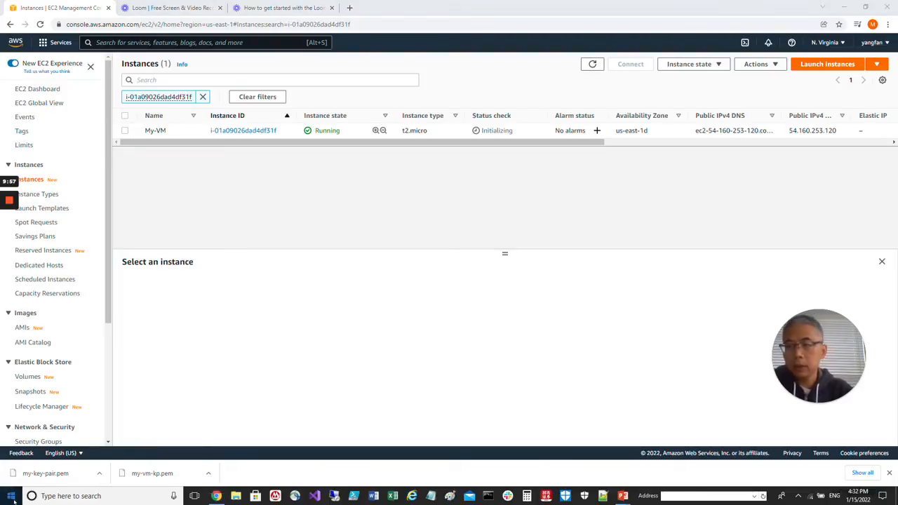
text(putt)
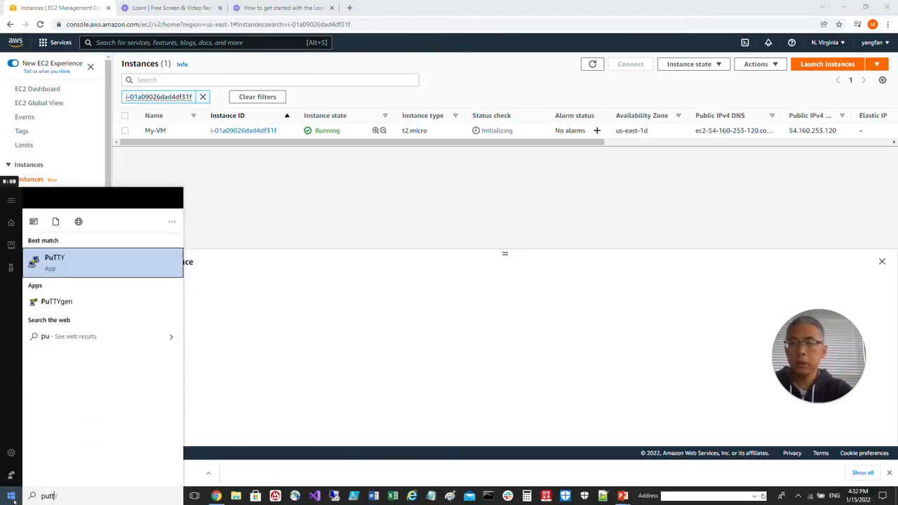
key(Return)
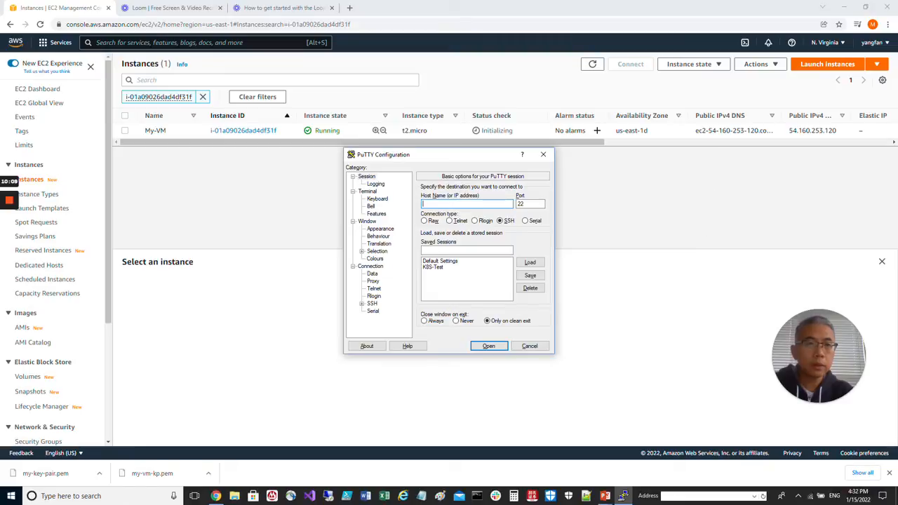
click(240, 134)
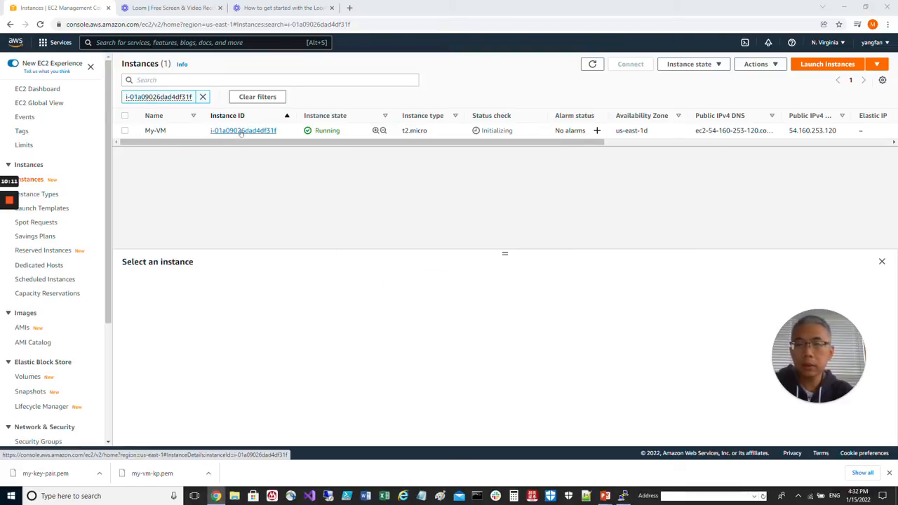
click(240, 131)
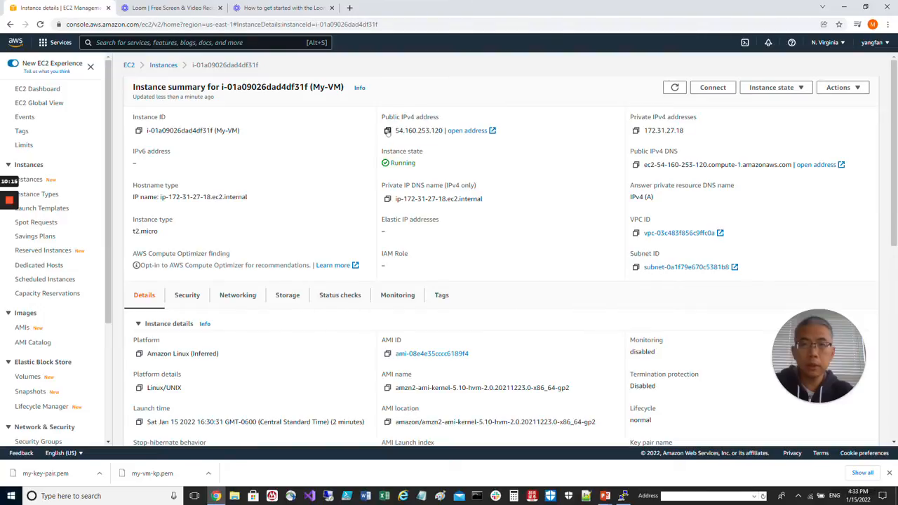
click(388, 131)
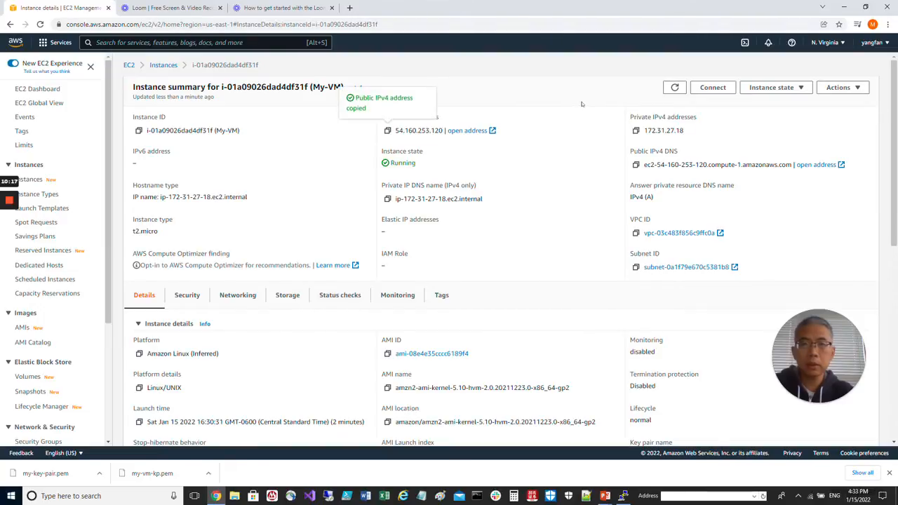
key(alt+Tab)
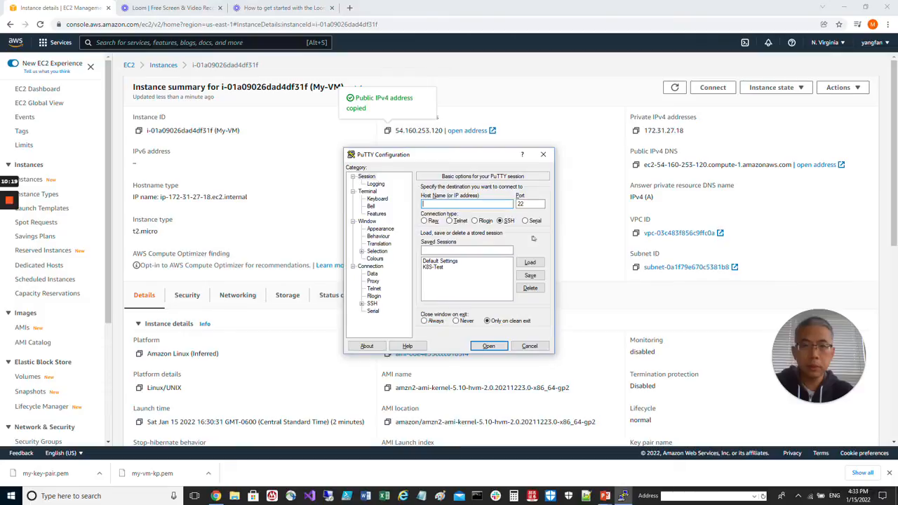
key(ctrl+v)
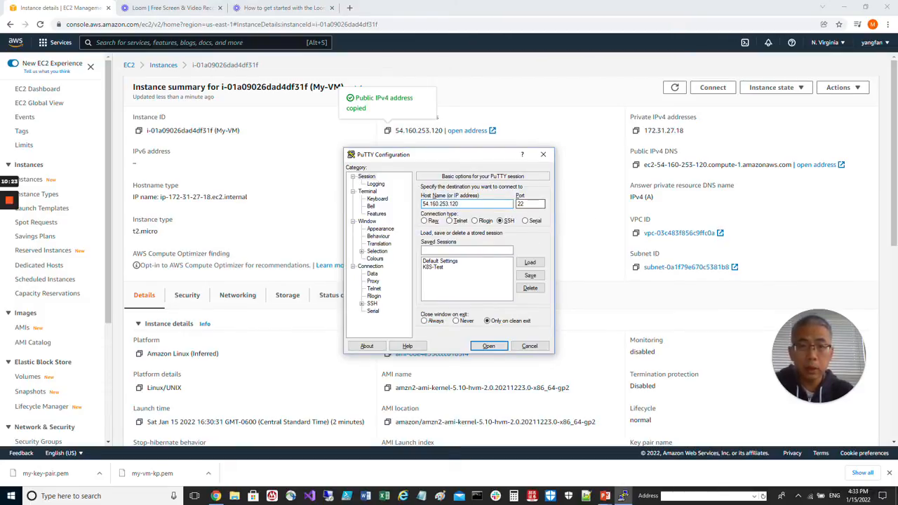
- Select my private key.ppk from Downloads as the private key file in PuTTY's SSH authentication settings
click(362, 303)
scroll(377, 281, down, 1)
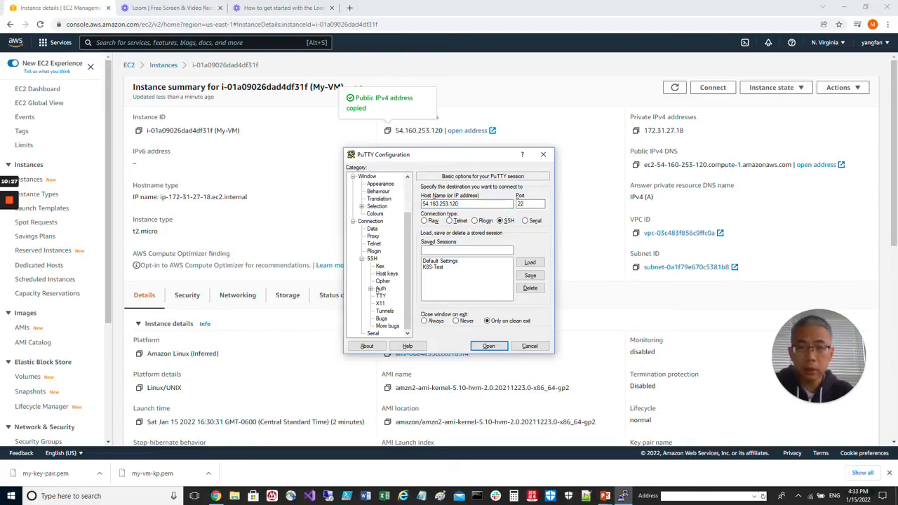
click(381, 289)
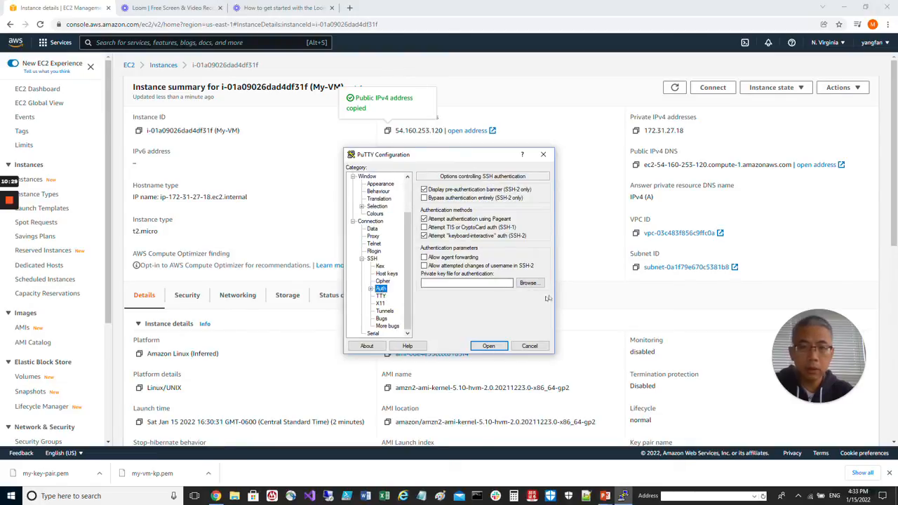
click(531, 282)
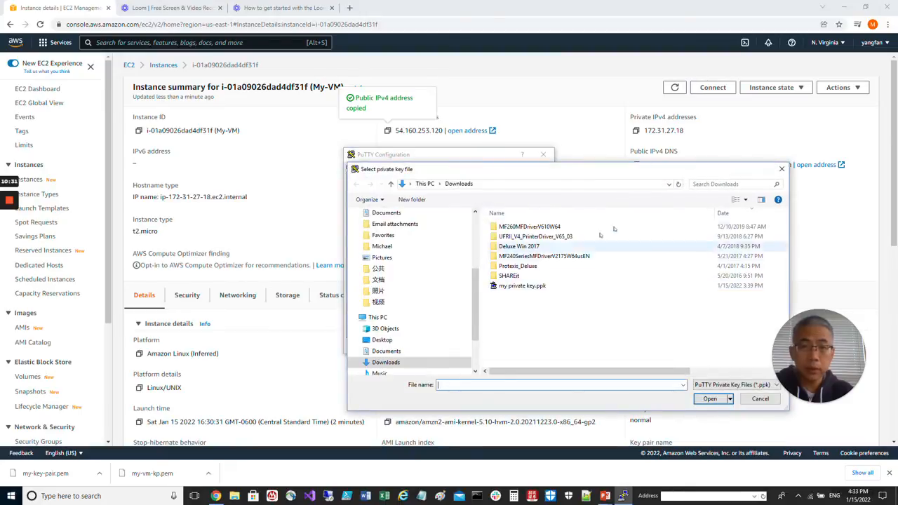
double_click(533, 286)
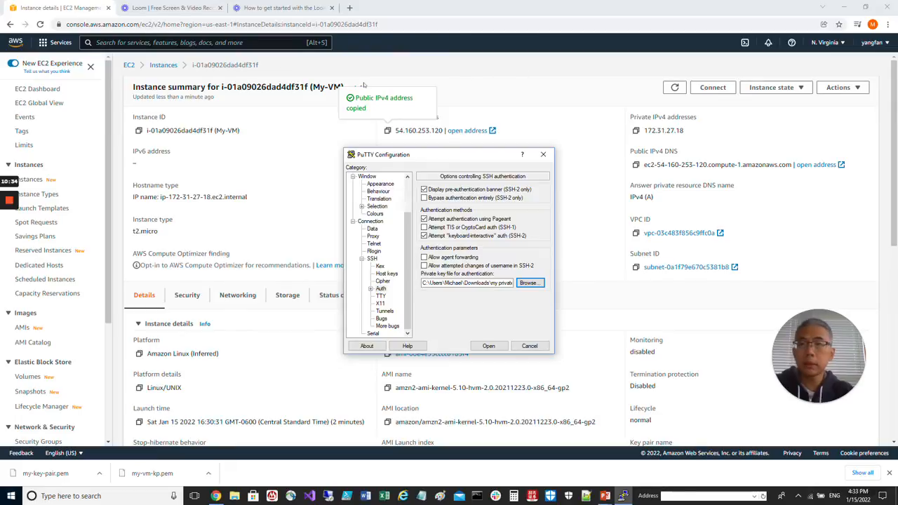
- Return to the full EC2 instances list in the browser and keep refreshing it to monitor My-VM's status check
click(533, 79)
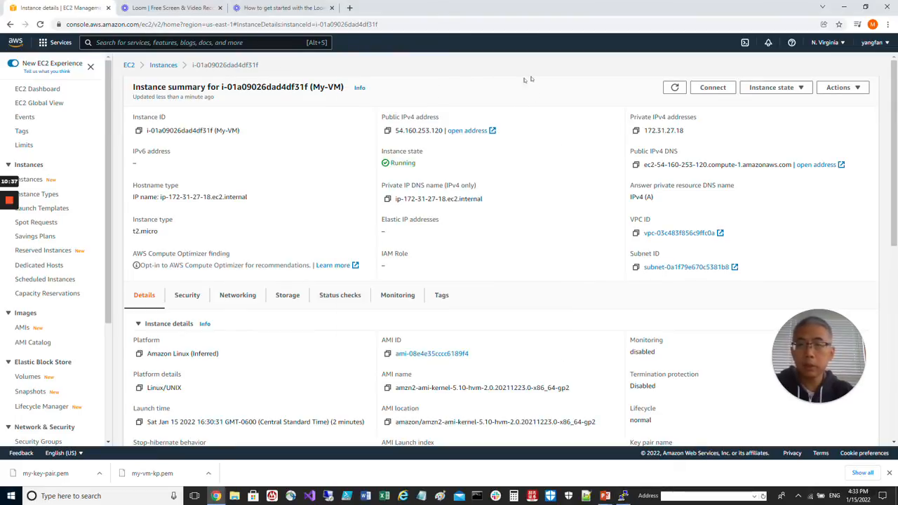
click(156, 67)
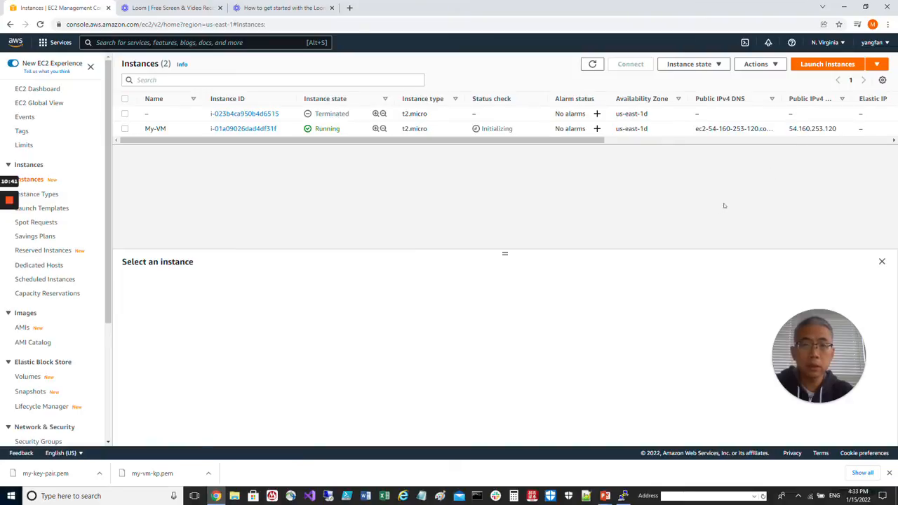
click(593, 64)
click(593, 64)
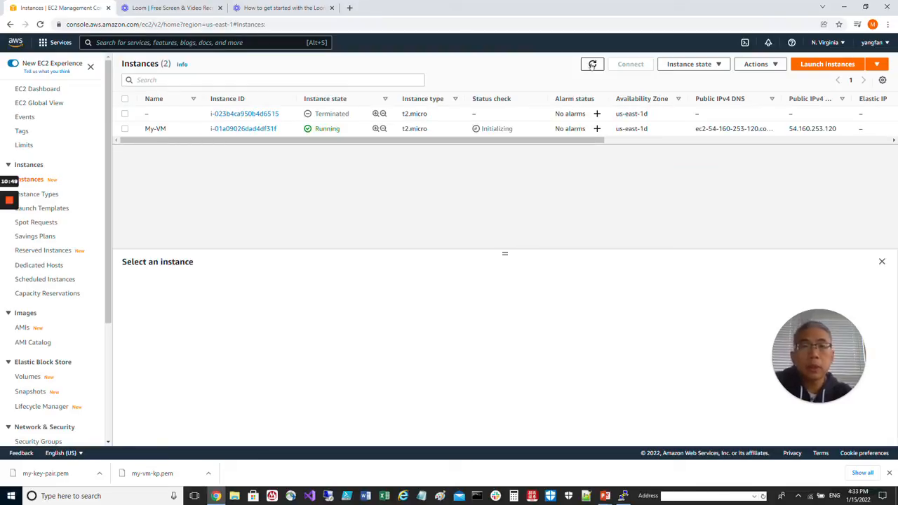
click(593, 64)
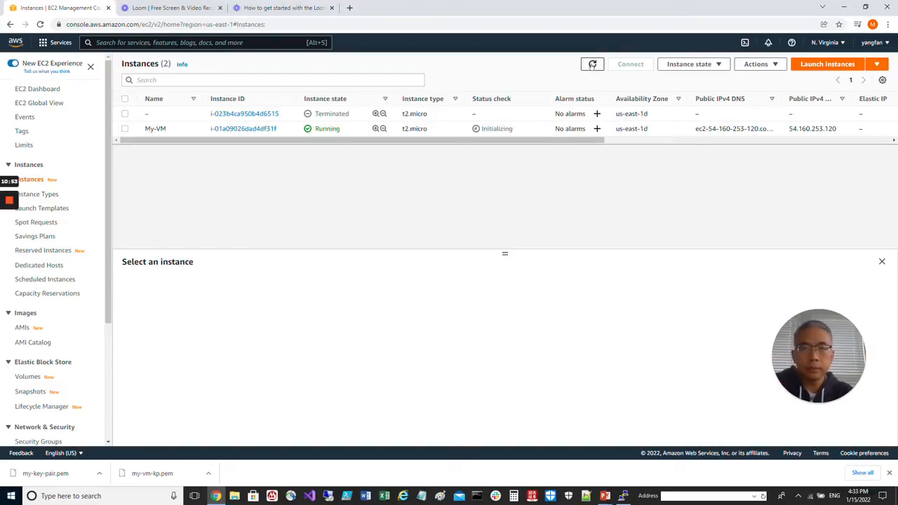
click(592, 64)
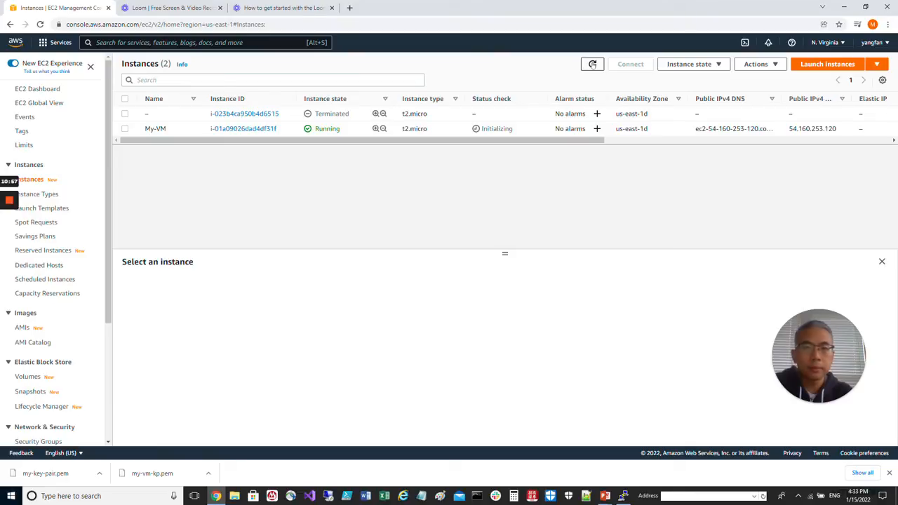
- Refresh the instances list repeatedly until My-VM's status check finishes initializing
click(593, 65)
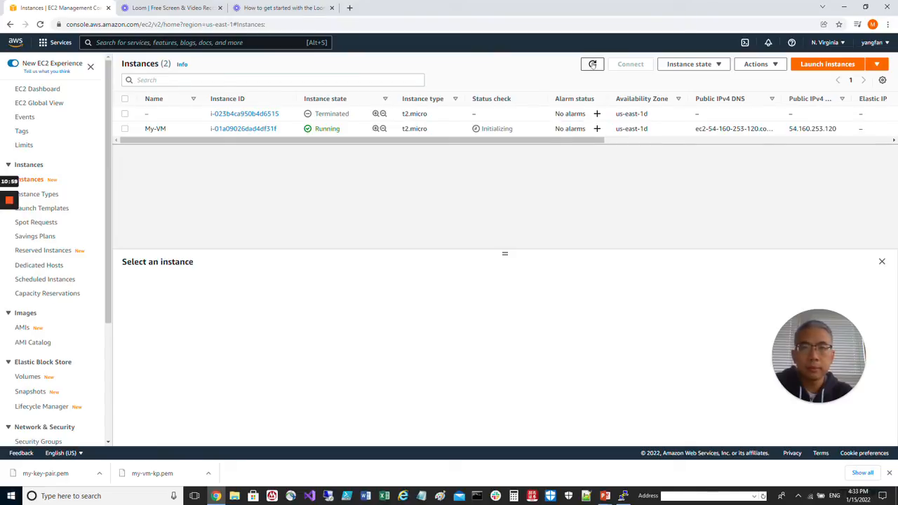
click(592, 64)
click(593, 64)
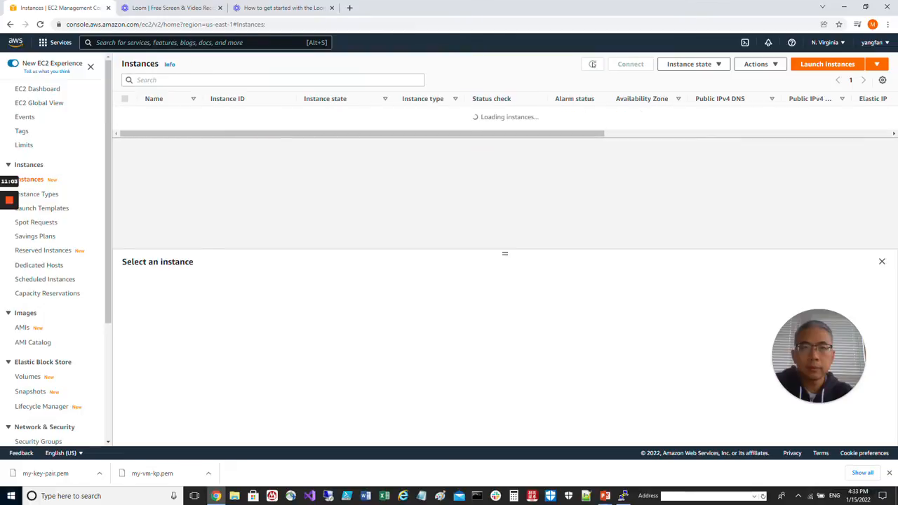
click(592, 64)
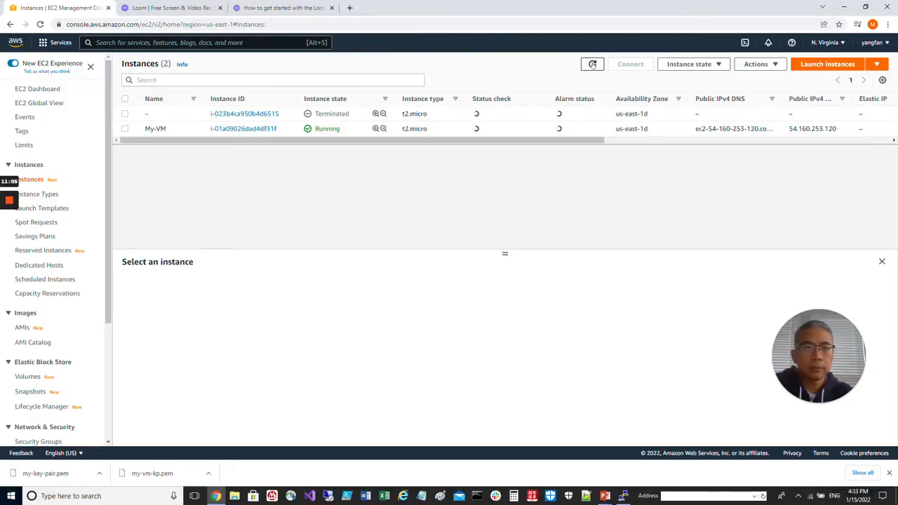
click(593, 64)
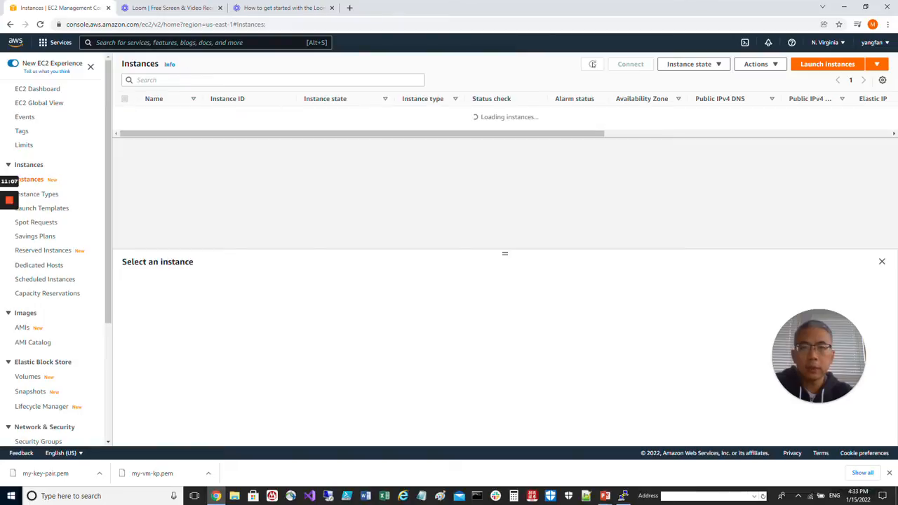
click(592, 65)
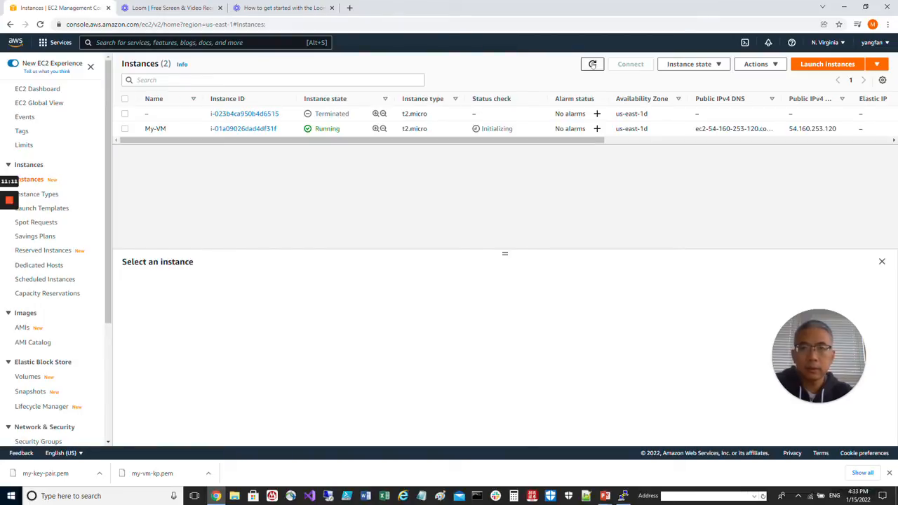
click(592, 64)
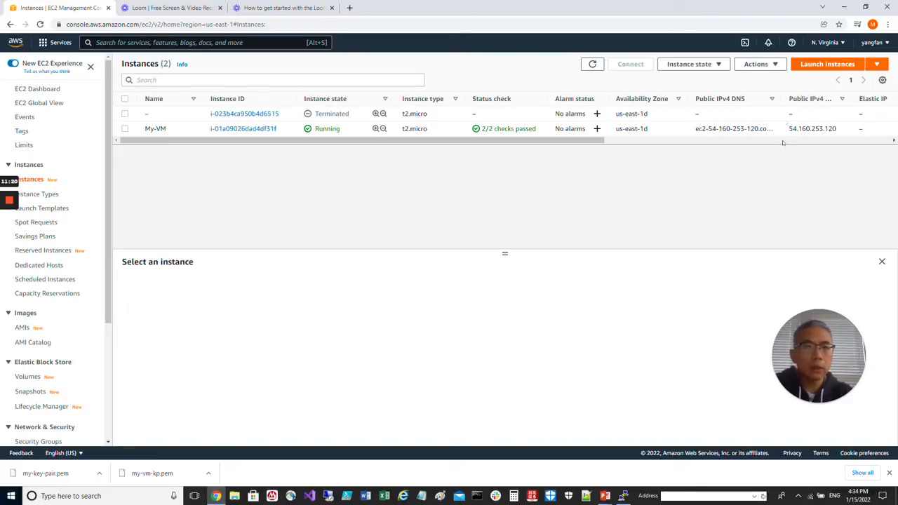
- Select the My-VM instance and open a browser terminal to it through EC2 Instance Connect as ec2-user
click(775, 65)
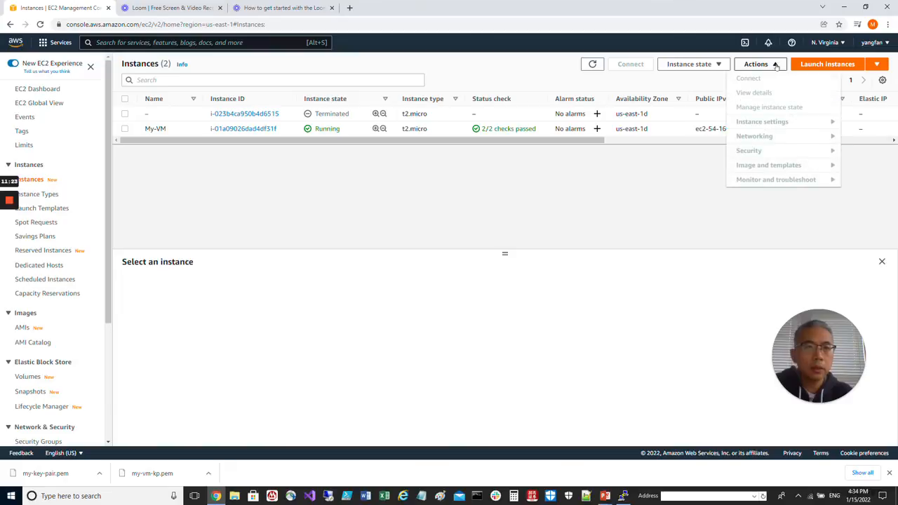
click(608, 210)
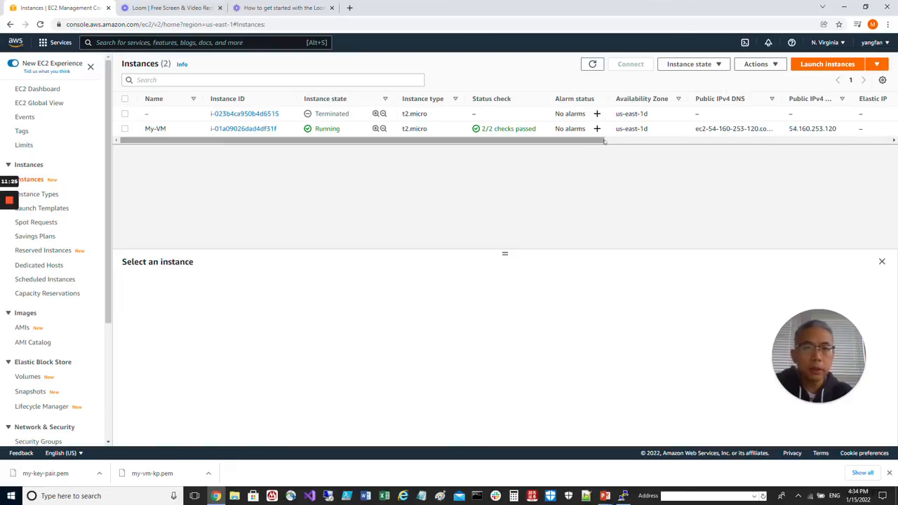
click(660, 131)
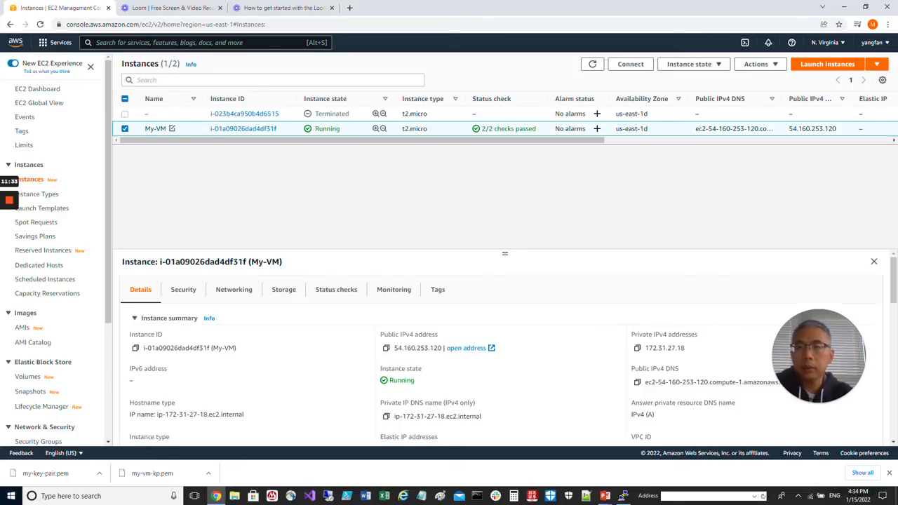
click(756, 64)
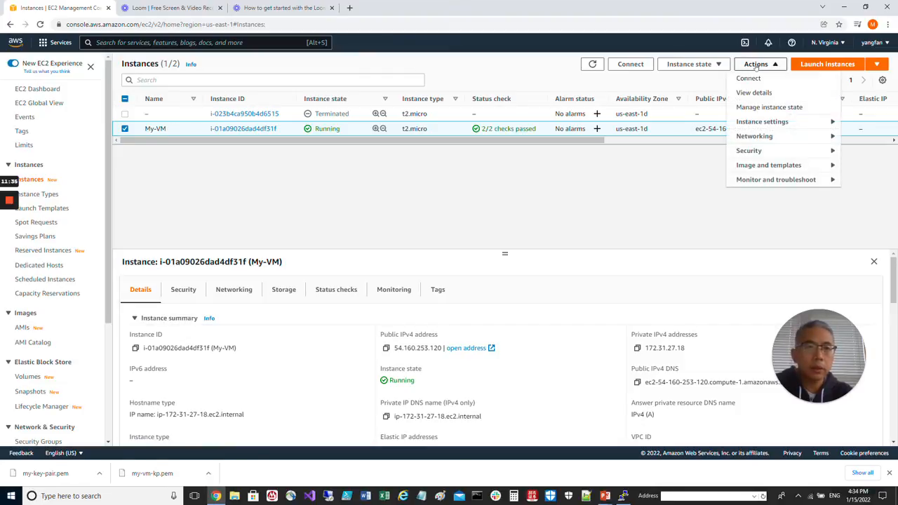
click(762, 79)
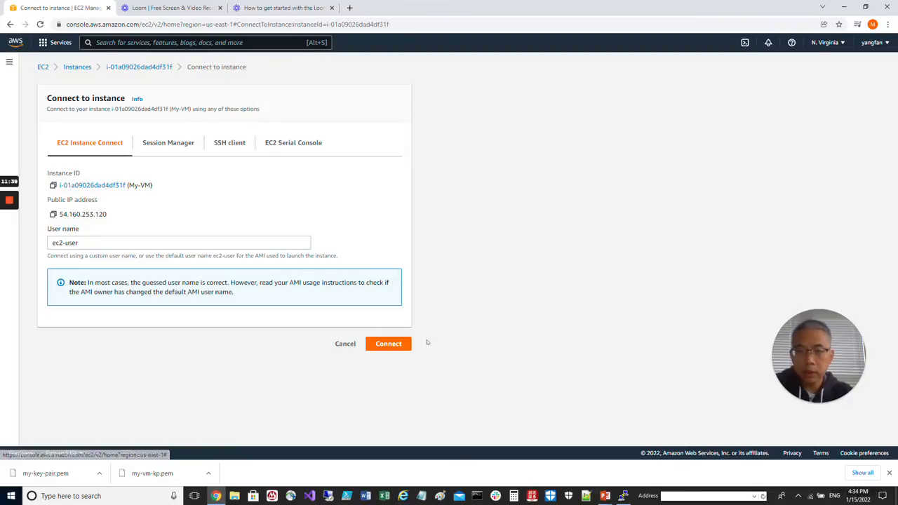
click(389, 344)
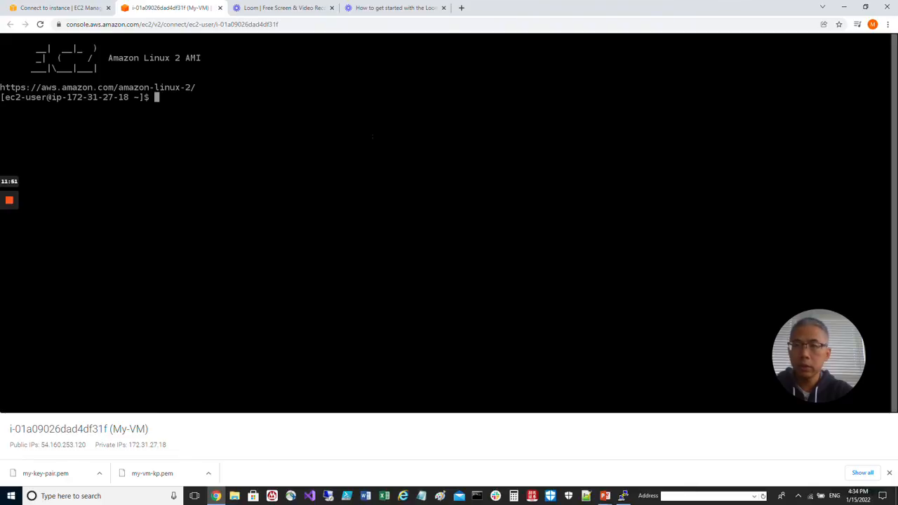
- Print the working directory in the browser terminal and write "this is a test" to test.txt with echo
text(pwd)
key(Return)
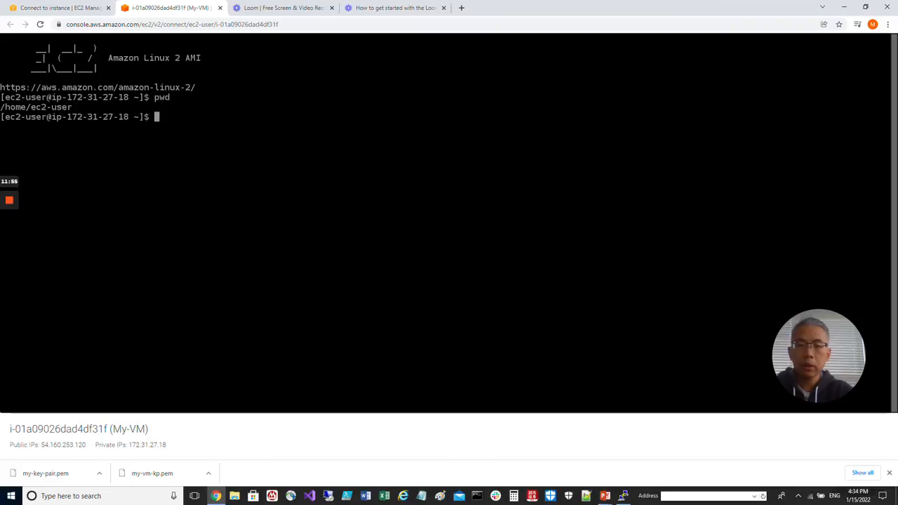
text(echo ":)
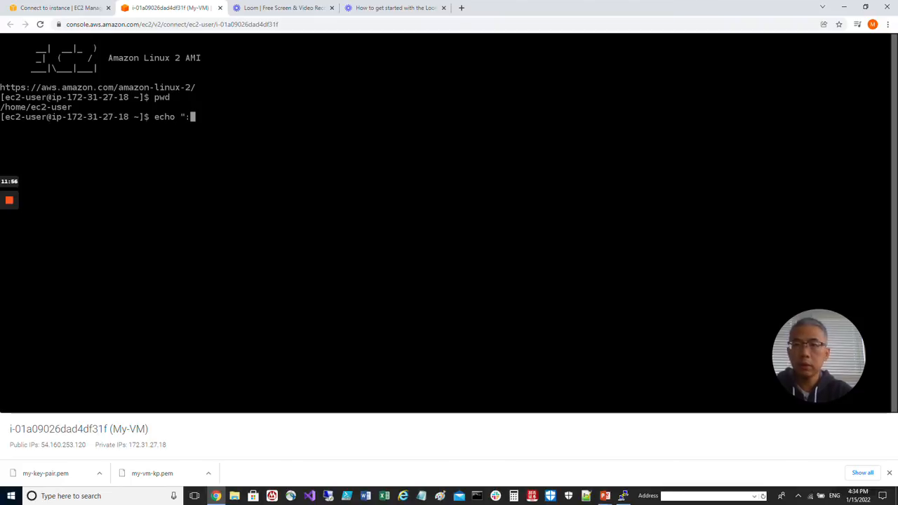
key(BackSpace)
text(t)
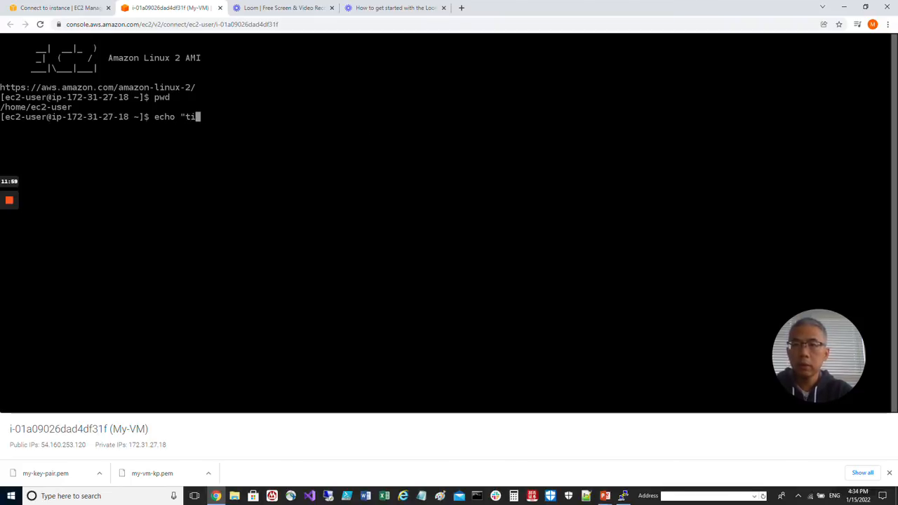
text(his is a tes)
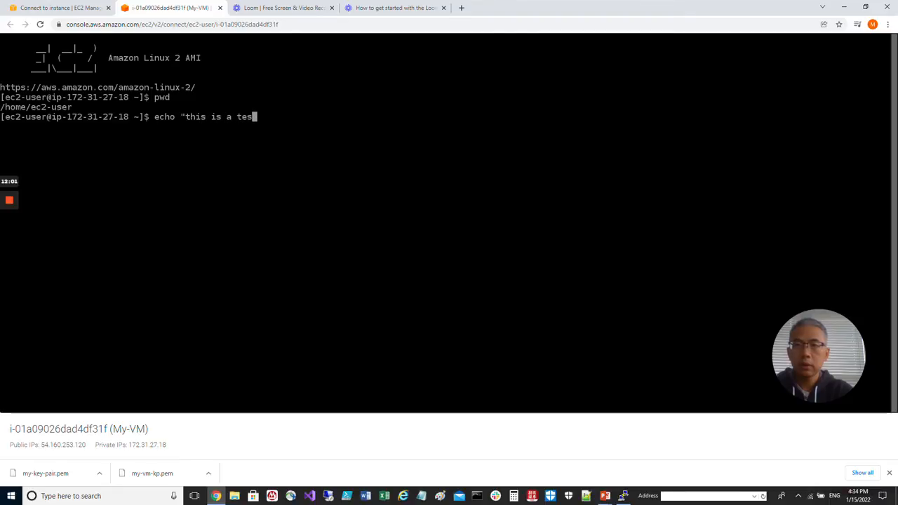
text(t" > test)
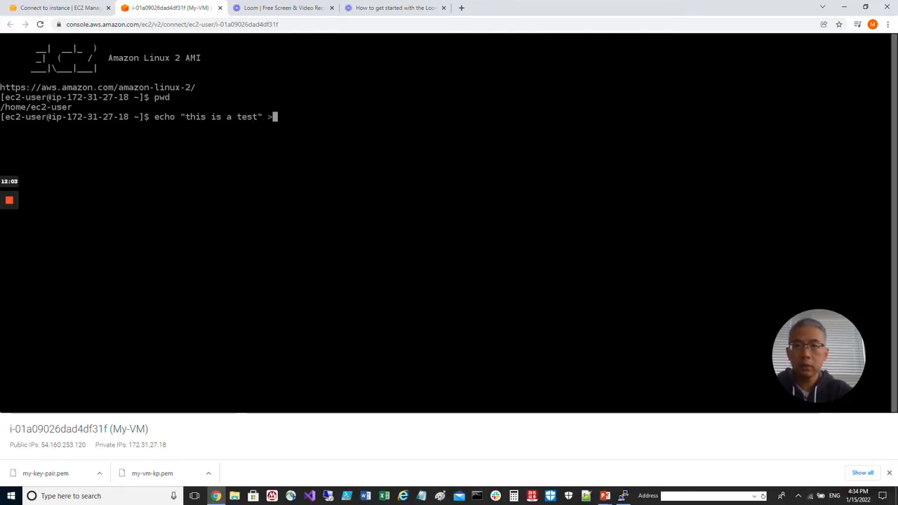
text(.txt)
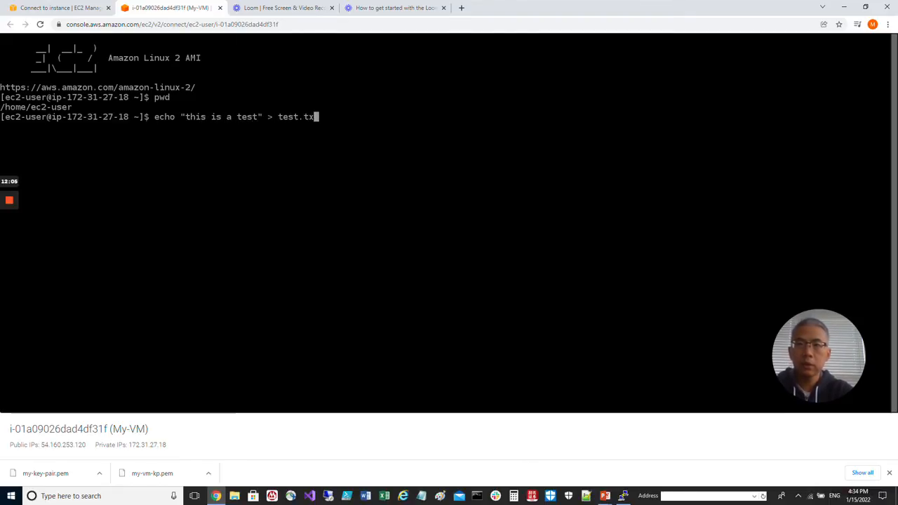
key(Return)
- List the home directory's files and display the contents of test.txt in the browser terminal
text(ls)
key(Return)
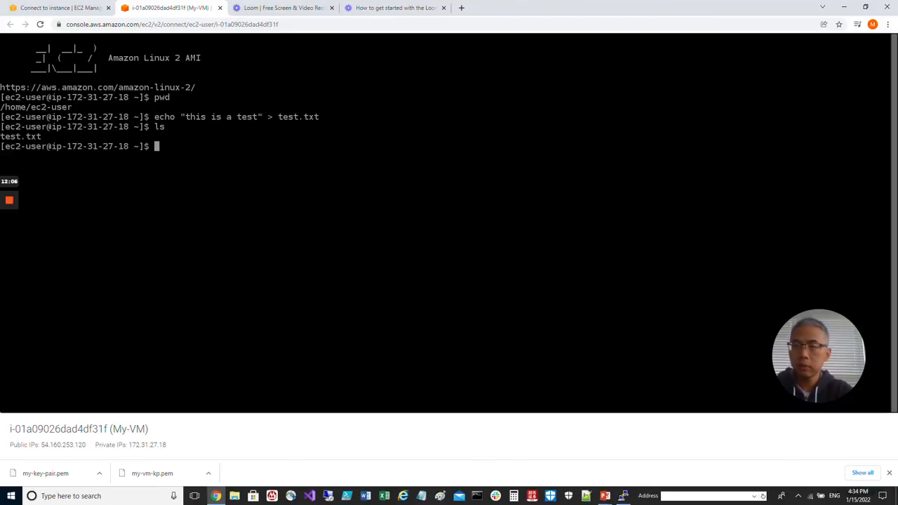
text(cat test.txt)
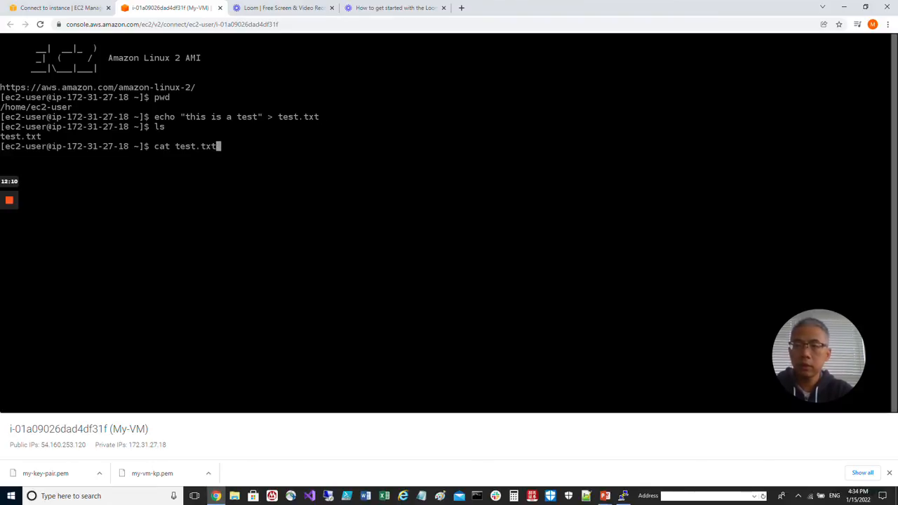
key(Return)
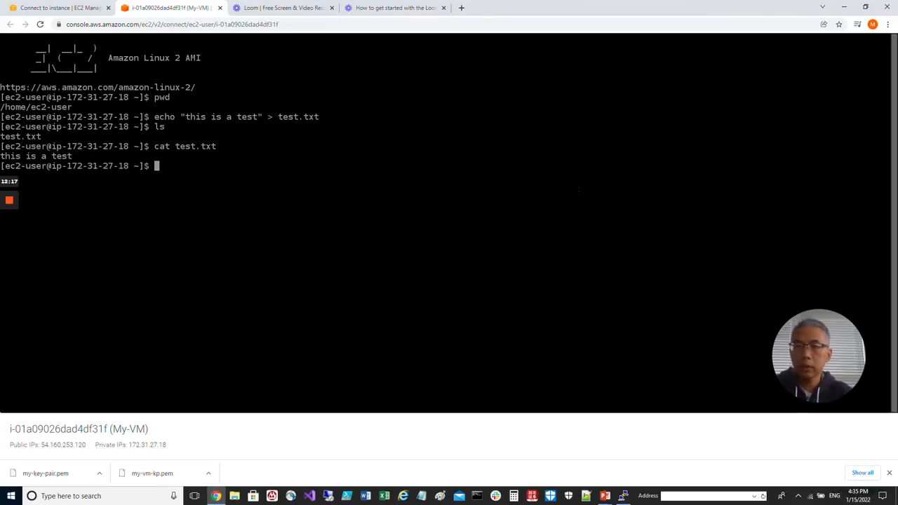
- Switch to PuTTY, open the configured SSH session without caching the host key, and log in as ec2-user
key(alt+Tab)
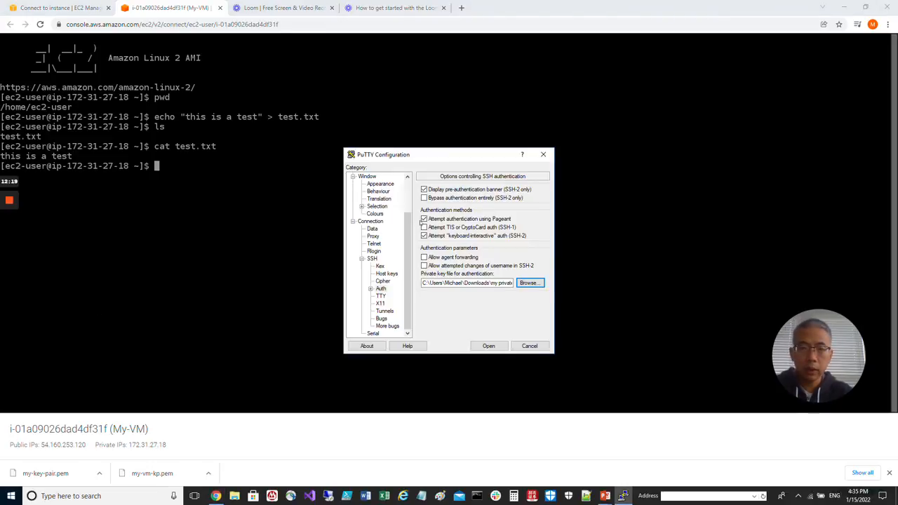
click(489, 346)
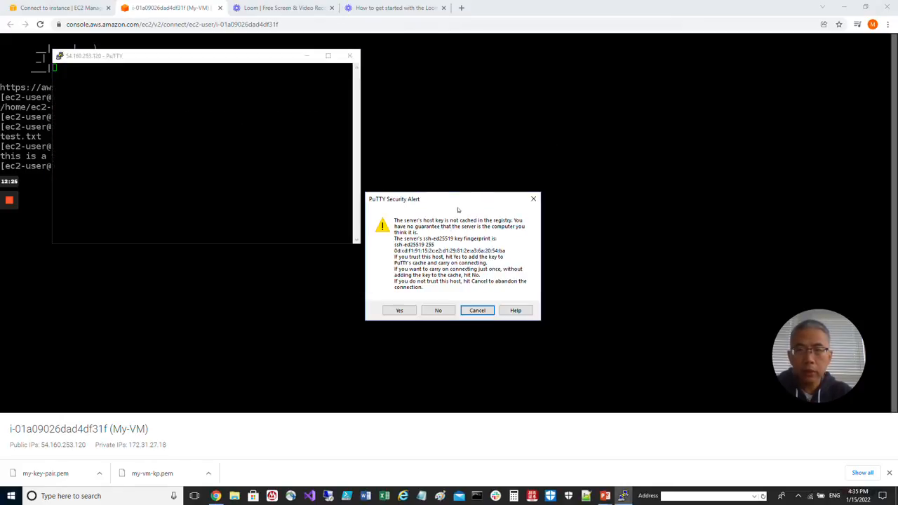
click(439, 311)
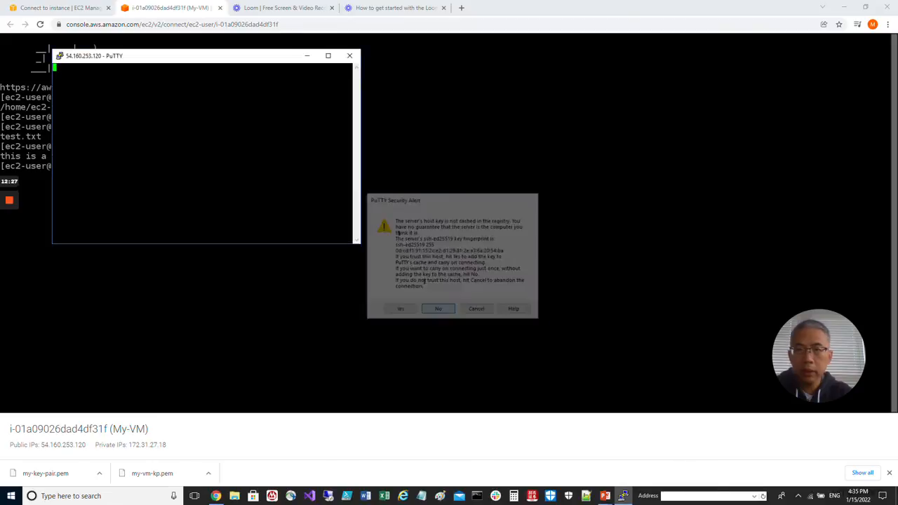
drag(247, 62, 539, 127)
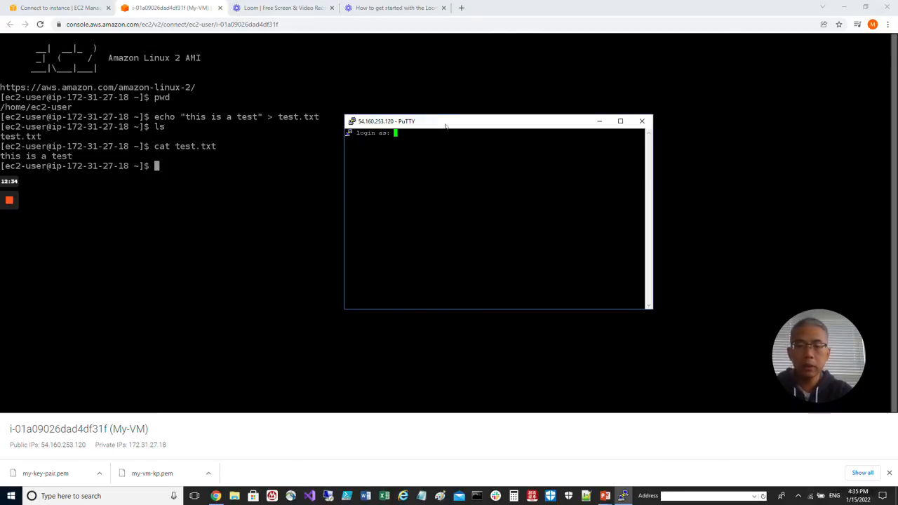
text(ec2-user)
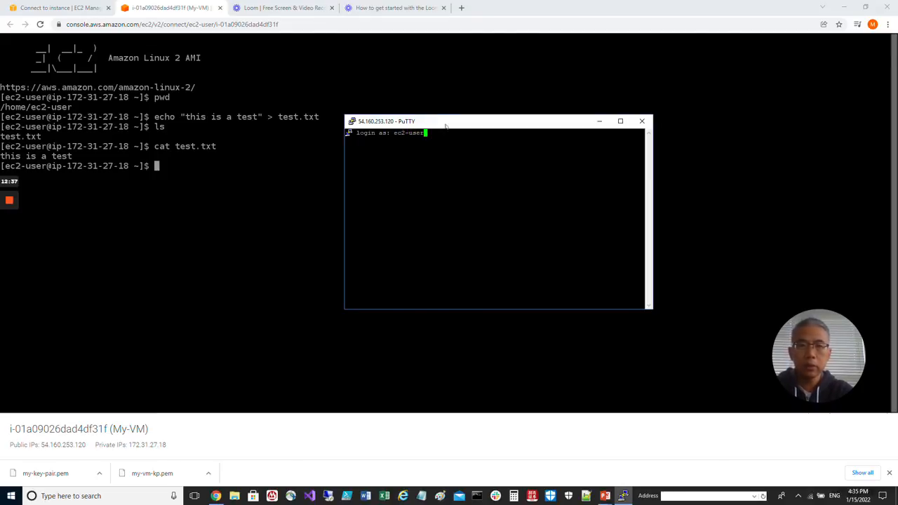
key(Return)
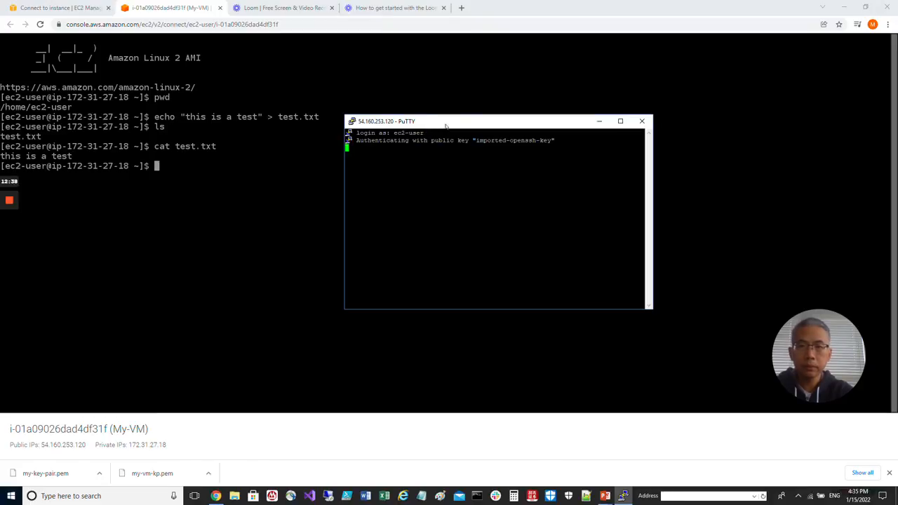
- List the files in the PuTTY session and display the contents of test.txt
text(ls)
key(Return)
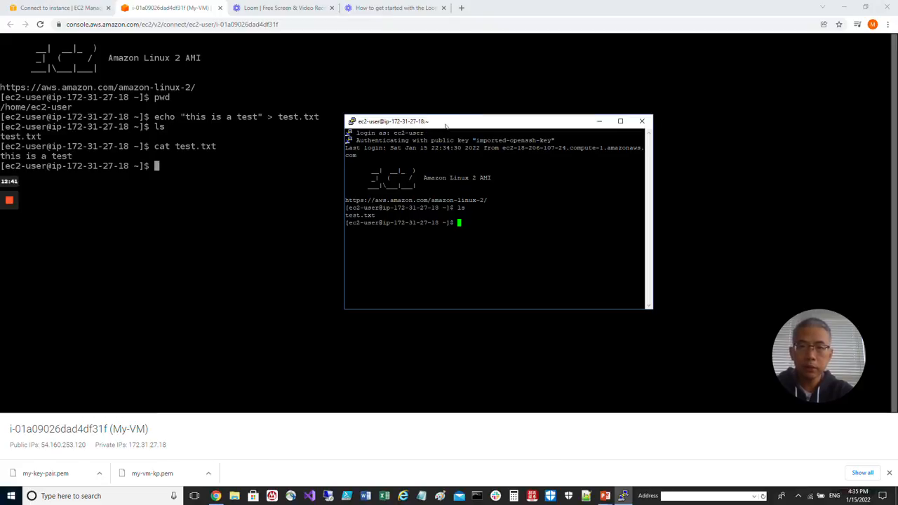
text(cat )
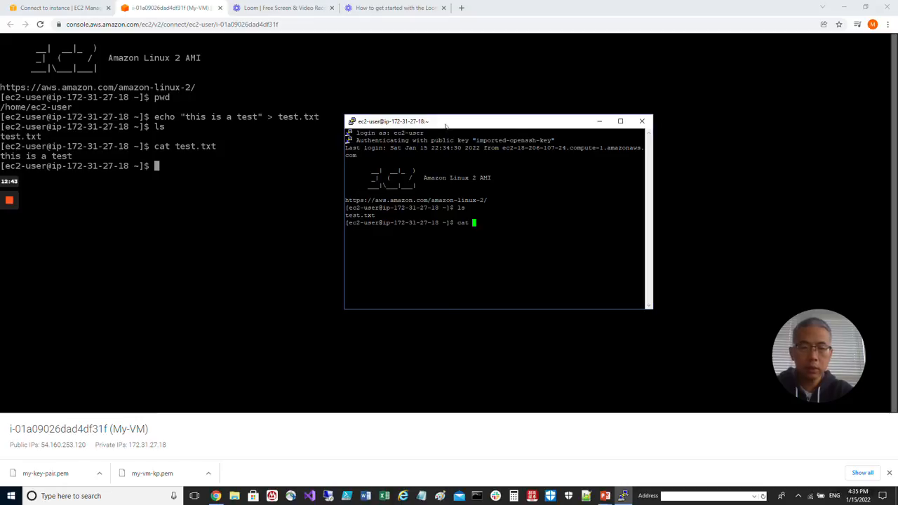
text(test.txt)
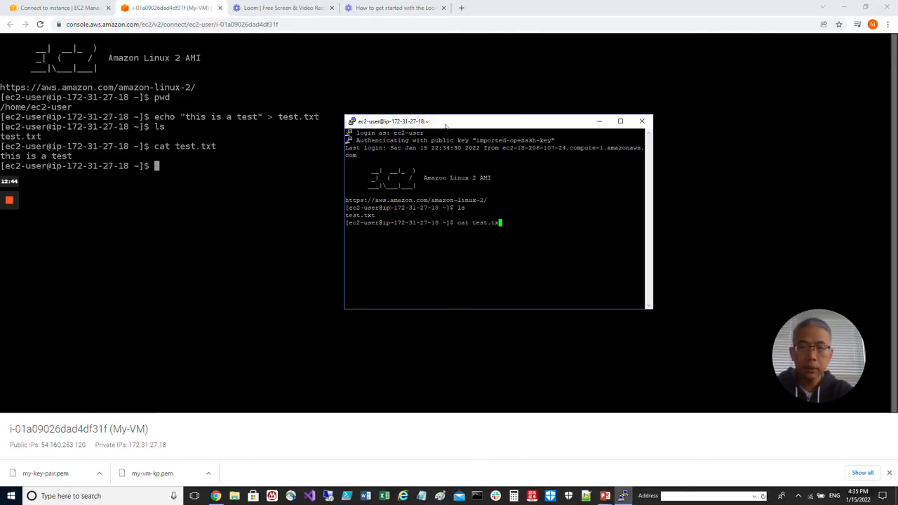
key(Return)
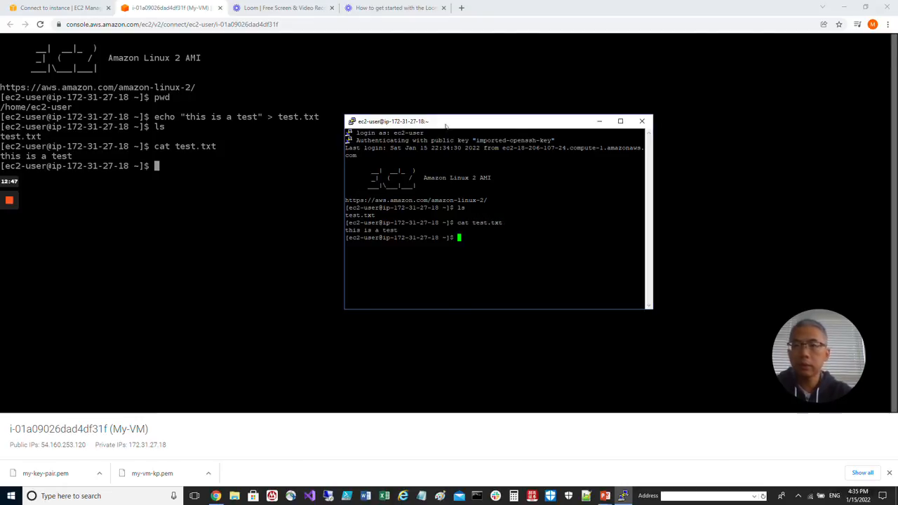